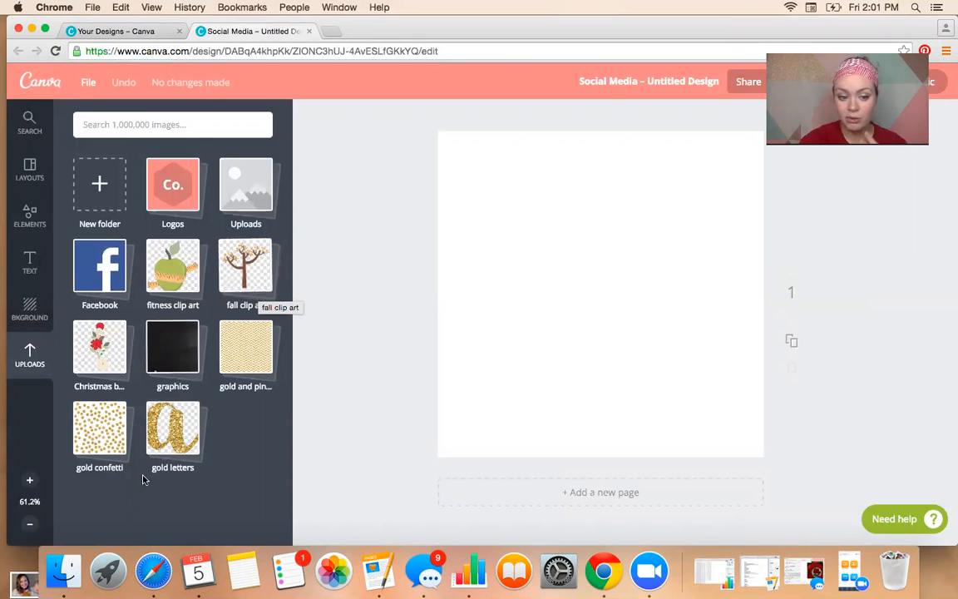
Place the gold scallop pattern from the gold and pink uploads folder on the page and enlarge it to fill the canvas.
{"action": "left_click", "coordinate": [241, 359]}
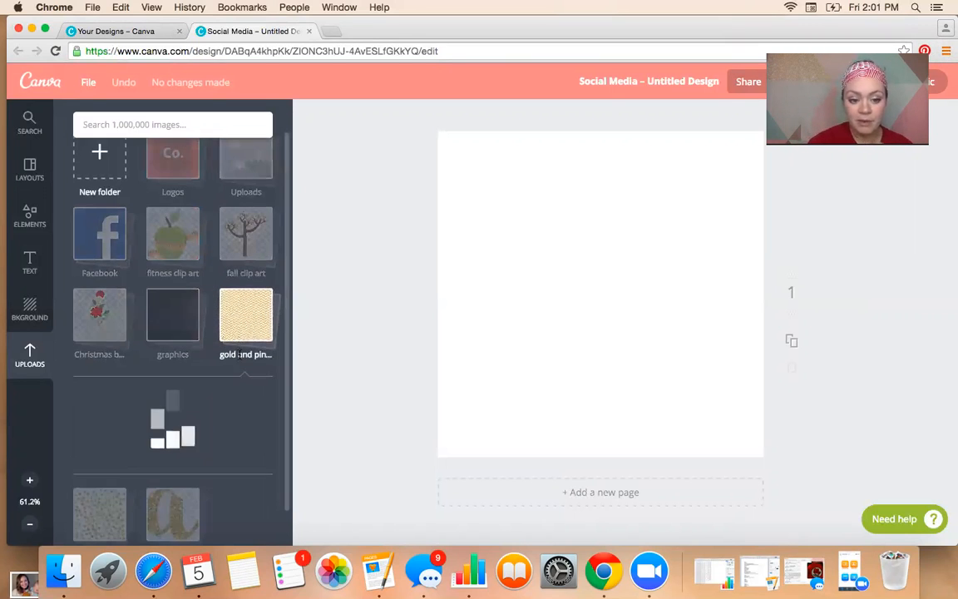
{"action": "scroll", "coordinate": [179, 447], "scroll_direction": "down", "scroll_amount": 3}
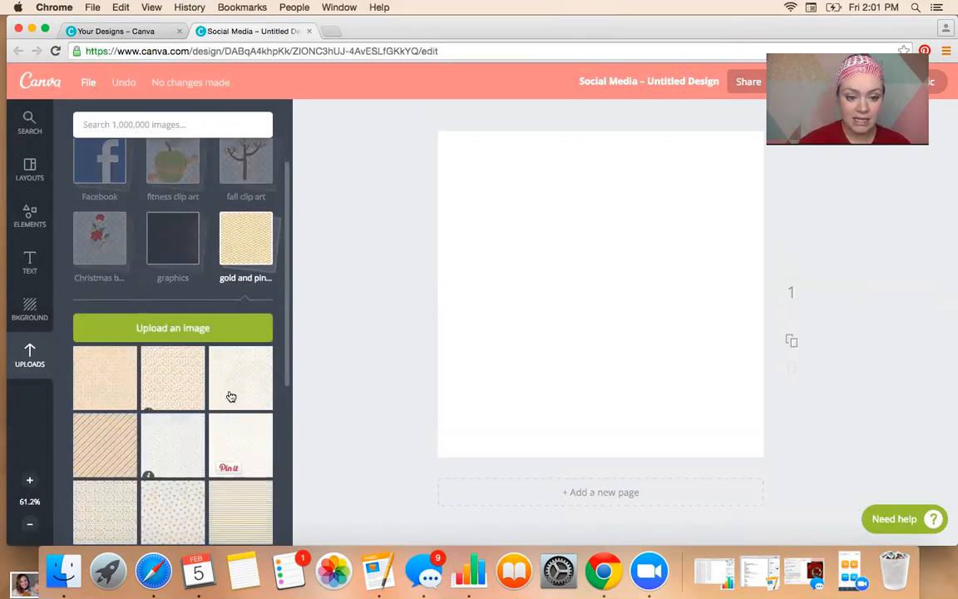
{"action": "scroll", "coordinate": [236, 390], "scroll_direction": "down", "scroll_amount": 1}
{"action": "left_click_drag", "start_coordinate": [236, 325], "coordinate": [556, 192]}
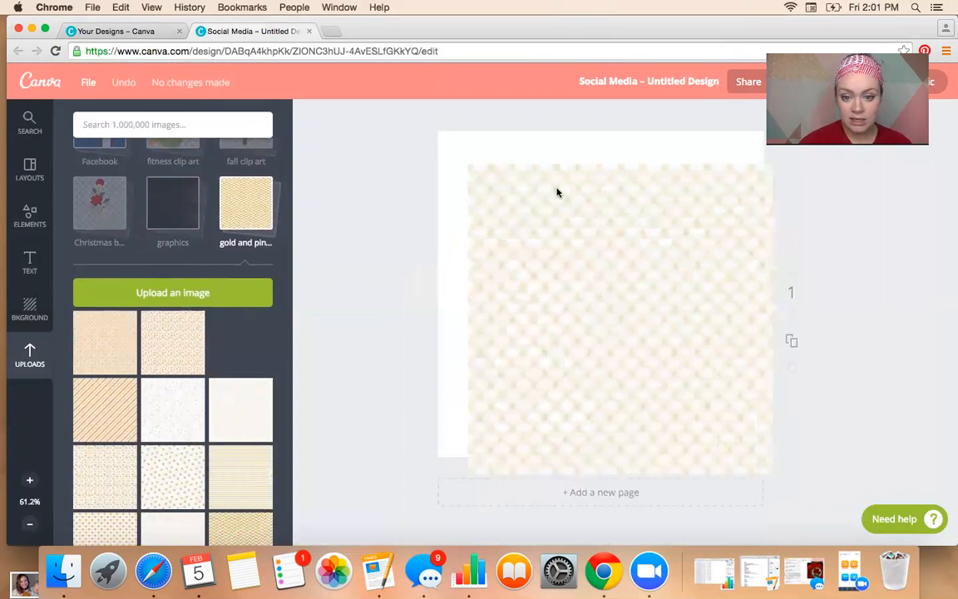
{"action": "left_click_drag", "start_coordinate": [745, 439], "coordinate": [763, 455]}
{"action": "left_click", "coordinate": [828, 462]}
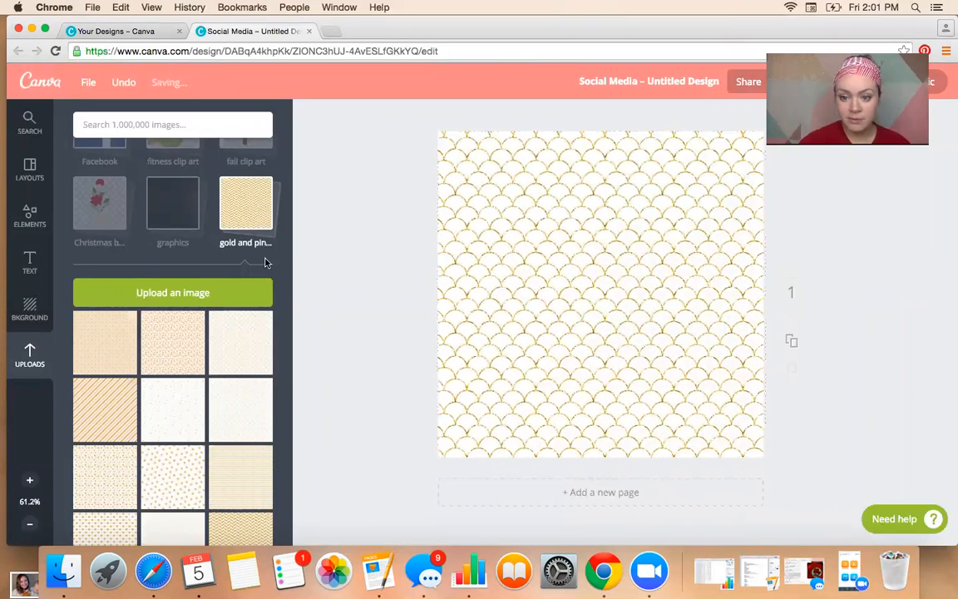
Browse the element categories, including shapes, illustrations and frames, for a badge to place over the background.
{"action": "left_click", "coordinate": [27, 215]}
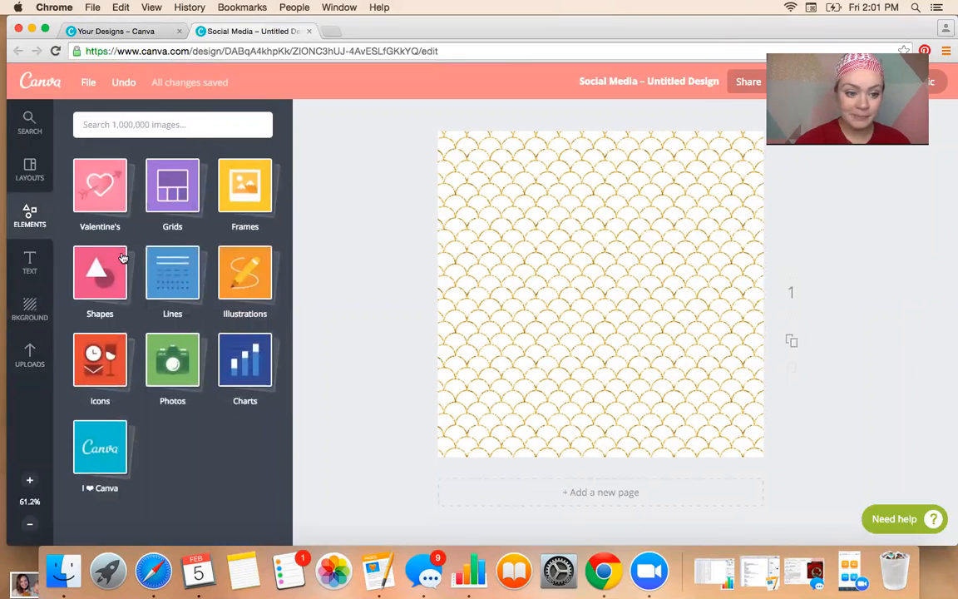
{"action": "left_click", "coordinate": [106, 280]}
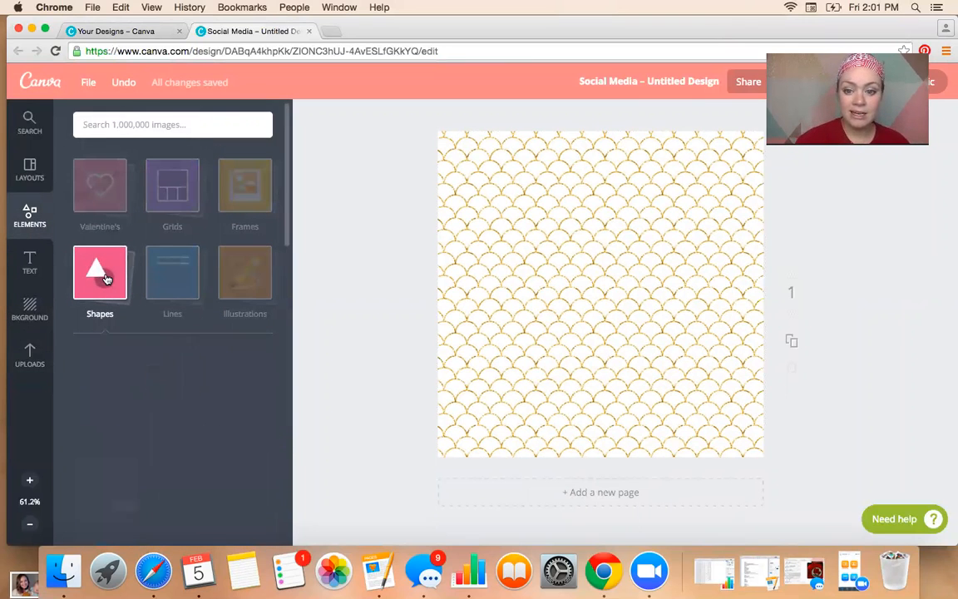
{"action": "scroll", "coordinate": [207, 327], "scroll_direction": "down", "scroll_amount": 5}
{"action": "scroll", "coordinate": [207, 327], "scroll_direction": "up", "scroll_amount": 5}
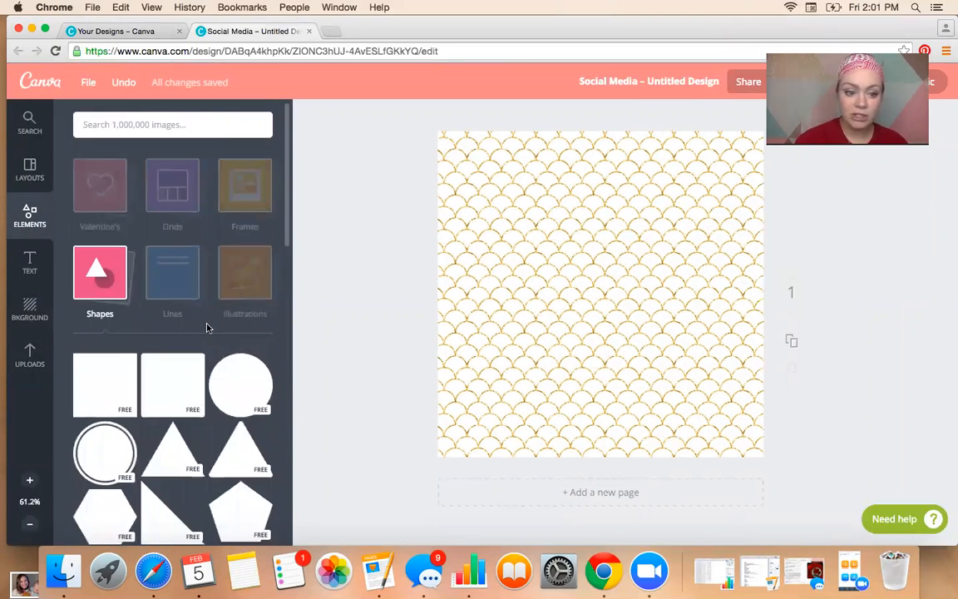
{"action": "left_click", "coordinate": [176, 271]}
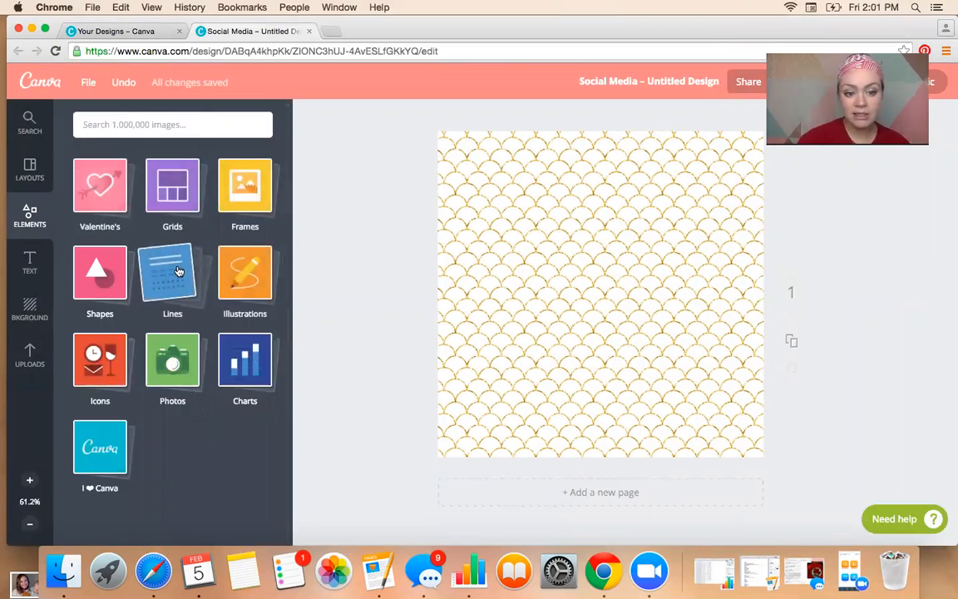
{"action": "left_click", "coordinate": [239, 268]}
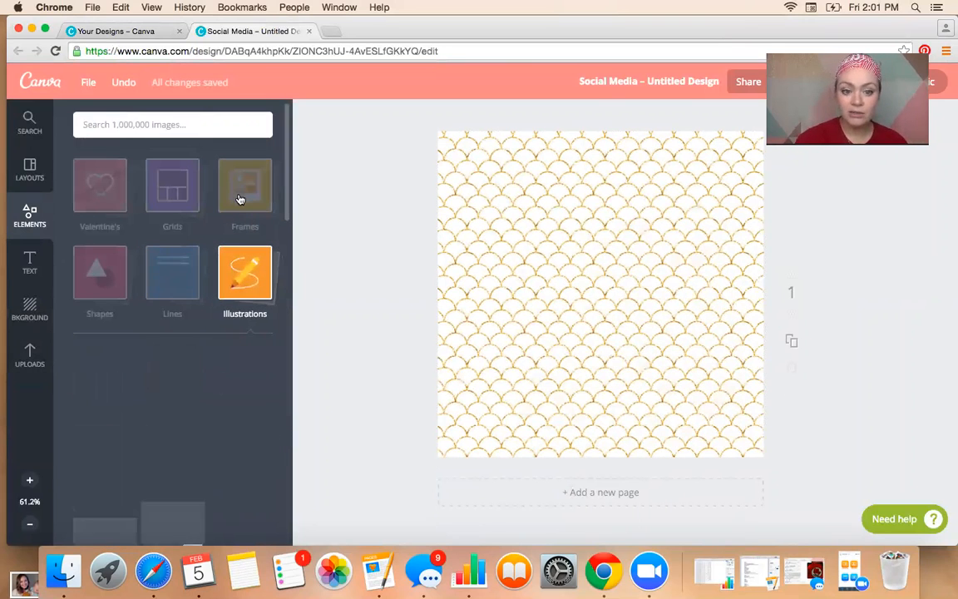
{"action": "left_click", "coordinate": [239, 196]}
{"action": "left_click", "coordinate": [239, 198]}
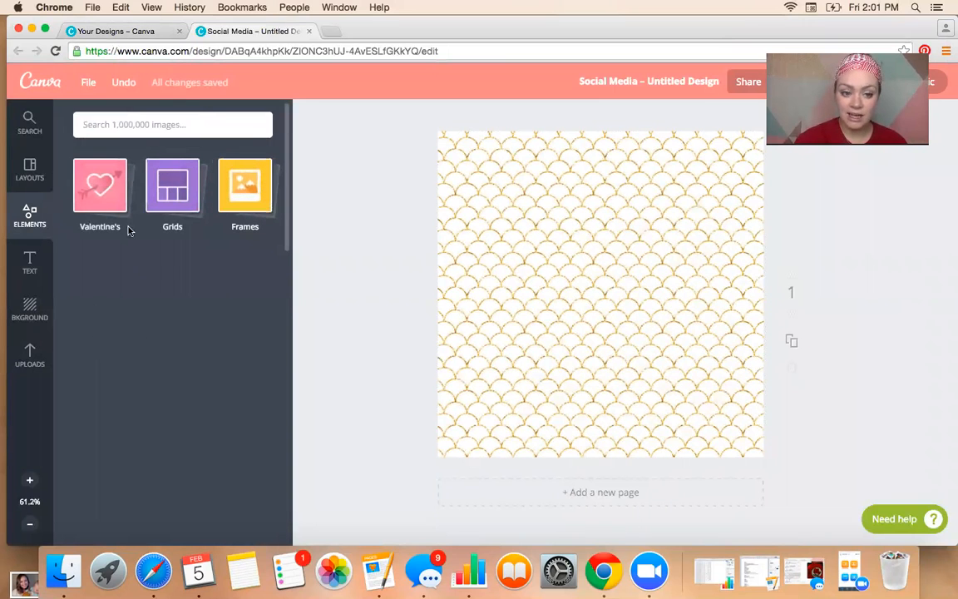
{"action": "left_click", "coordinate": [246, 191]}
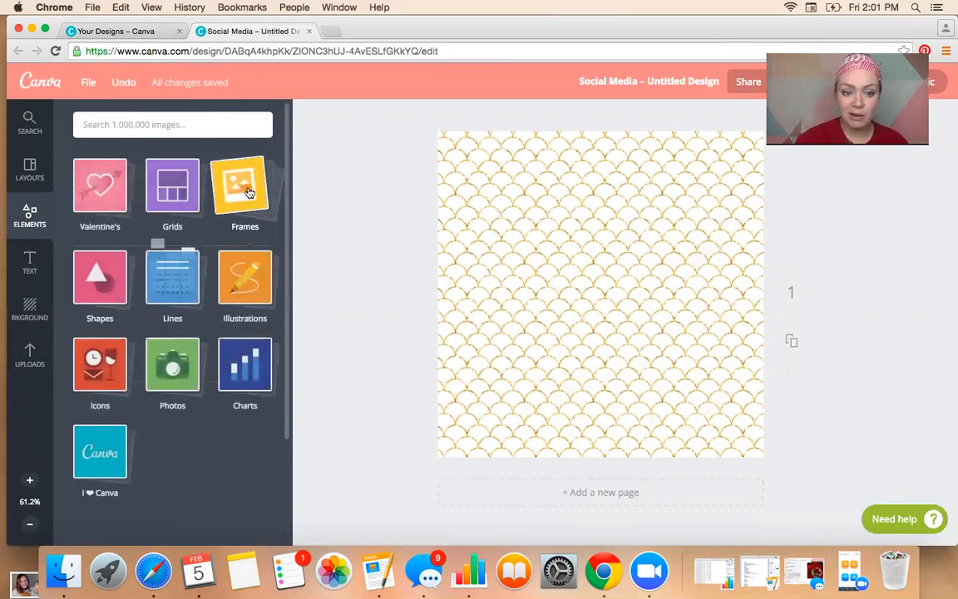
{"action": "left_click", "coordinate": [100, 277]}
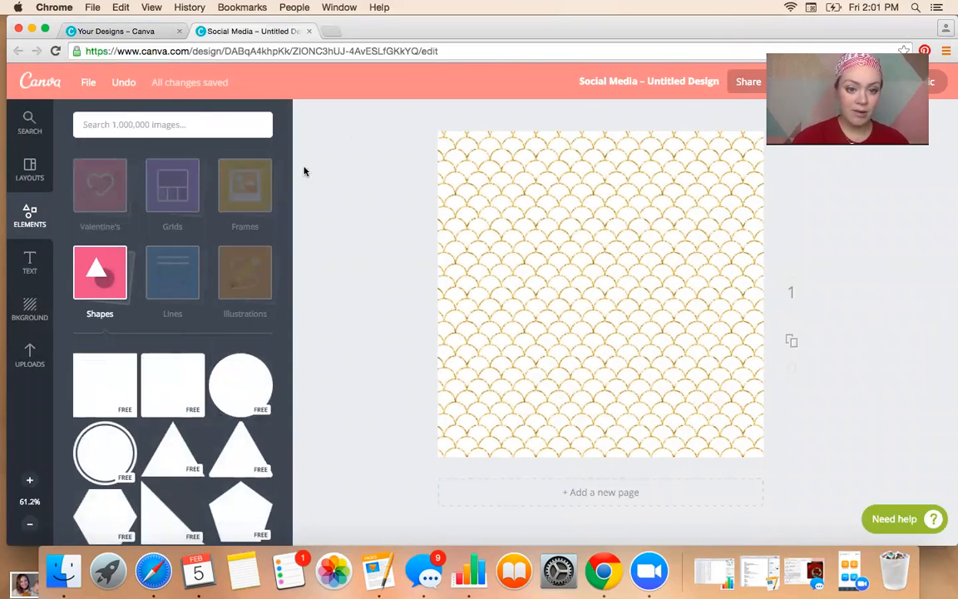
{"action": "scroll", "coordinate": [258, 153], "scroll_direction": "down", "scroll_amount": 10}
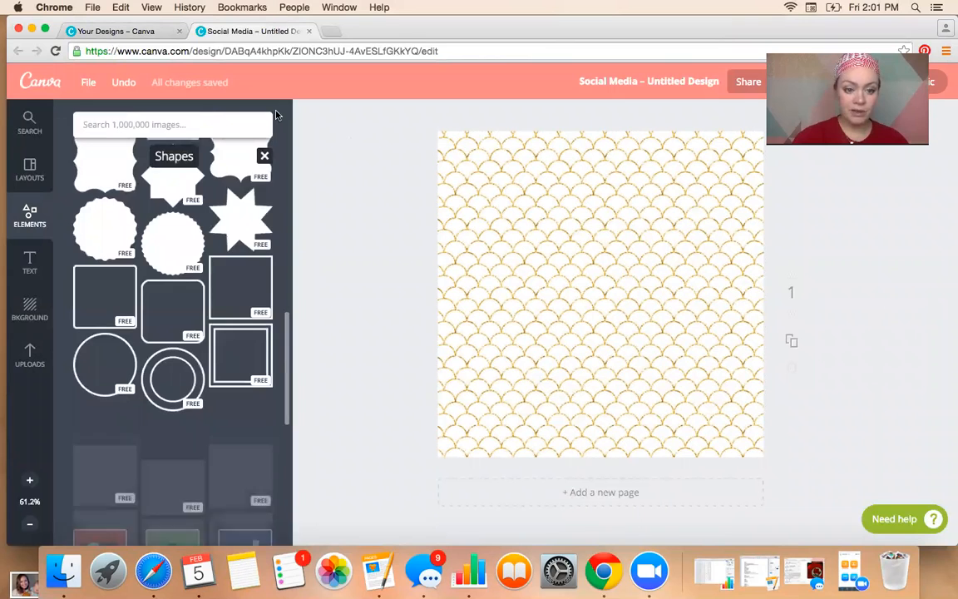
{"action": "scroll", "coordinate": [277, 116], "scroll_direction": "up", "scroll_amount": 10}
Search the image library for "circle" and add the orange-red circle with segmented rings to the page.
{"action": "left_click", "coordinate": [187, 124]}
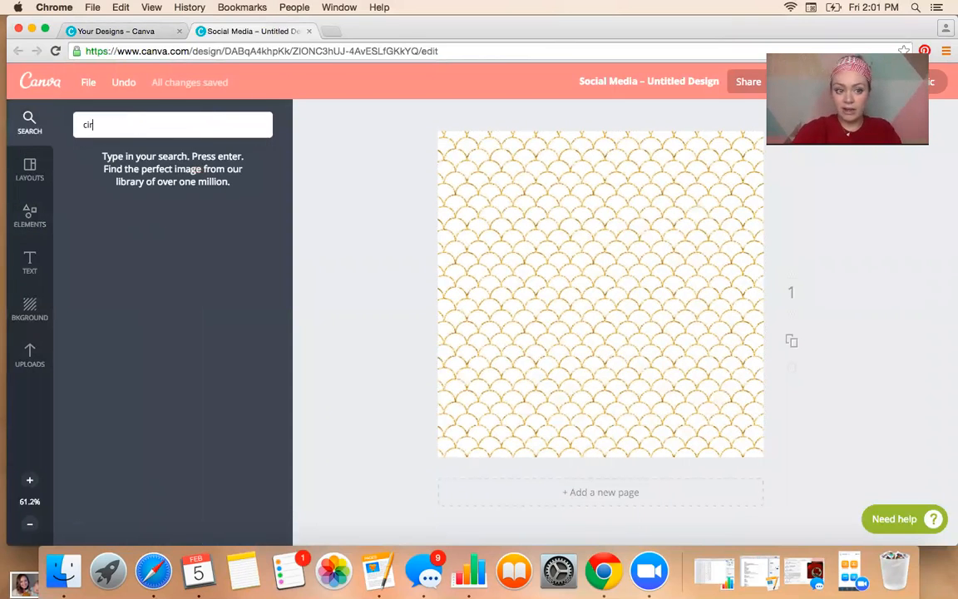
{"action": "key", "text": "Return"}
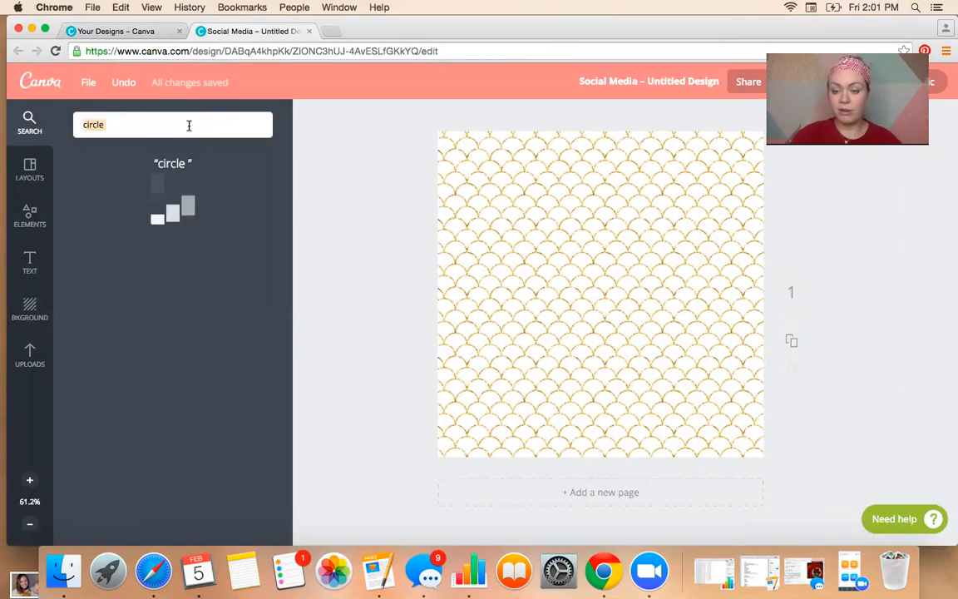
{"action": "scroll", "coordinate": [206, 256], "scroll_direction": "down", "scroll_amount": 1}
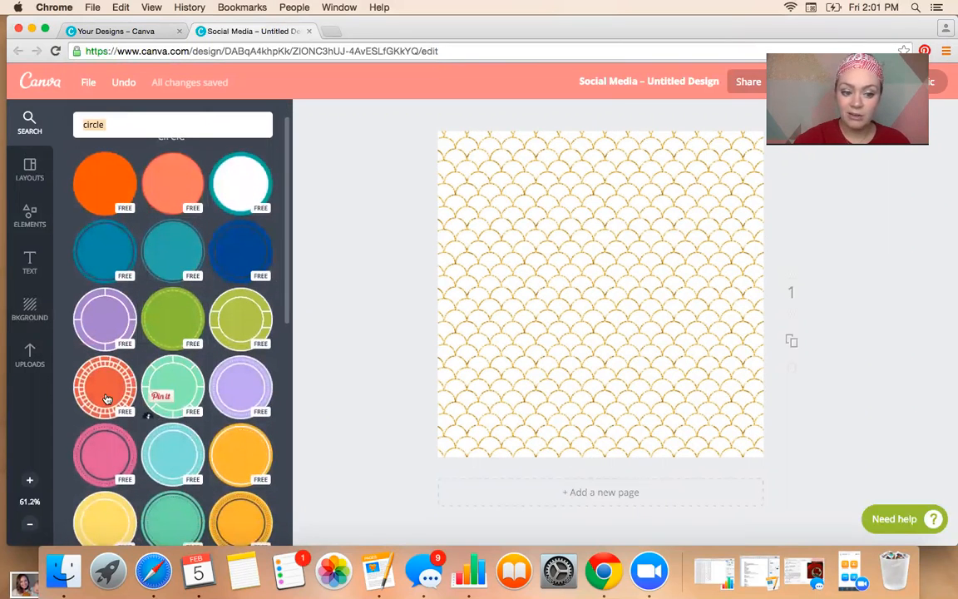
{"action": "left_click_drag", "start_coordinate": [111, 380], "coordinate": [632, 256]}
Recolour the orange-red parts of the circle with the coral pink brand color.
{"action": "left_click", "coordinate": [678, 141]}
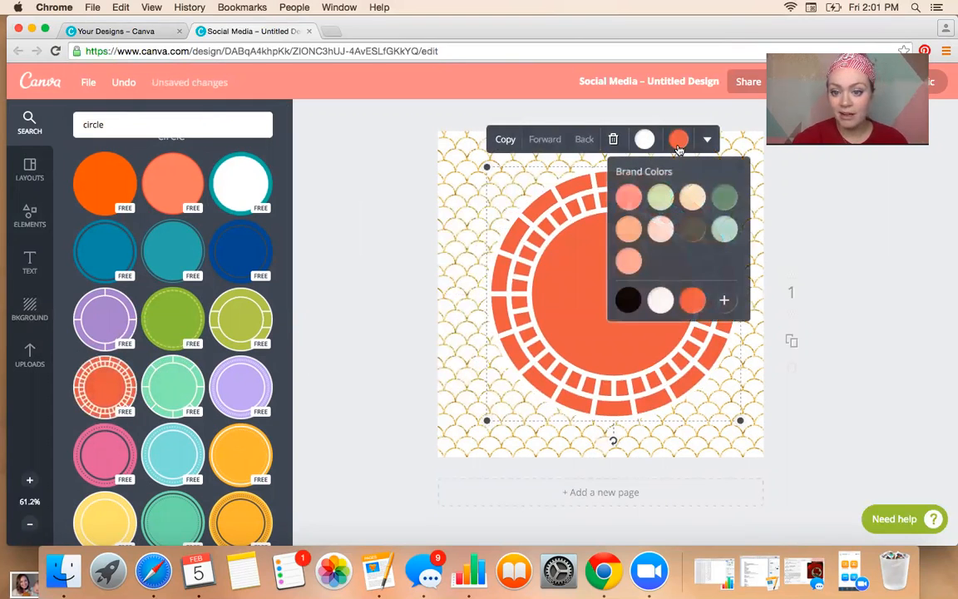
{"action": "left_click", "coordinate": [627, 197]}
{"action": "left_click", "coordinate": [868, 294]}
Enlarge the coral circle and centre it on the patterned background.
{"action": "left_click_drag", "start_coordinate": [641, 284], "coordinate": [630, 286]}
{"action": "left_click_drag", "start_coordinate": [474, 422], "coordinate": [434, 453]}
{"action": "left_click_drag", "start_coordinate": [609, 289], "coordinate": [615, 280]}
{"action": "left_click", "coordinate": [871, 299]}
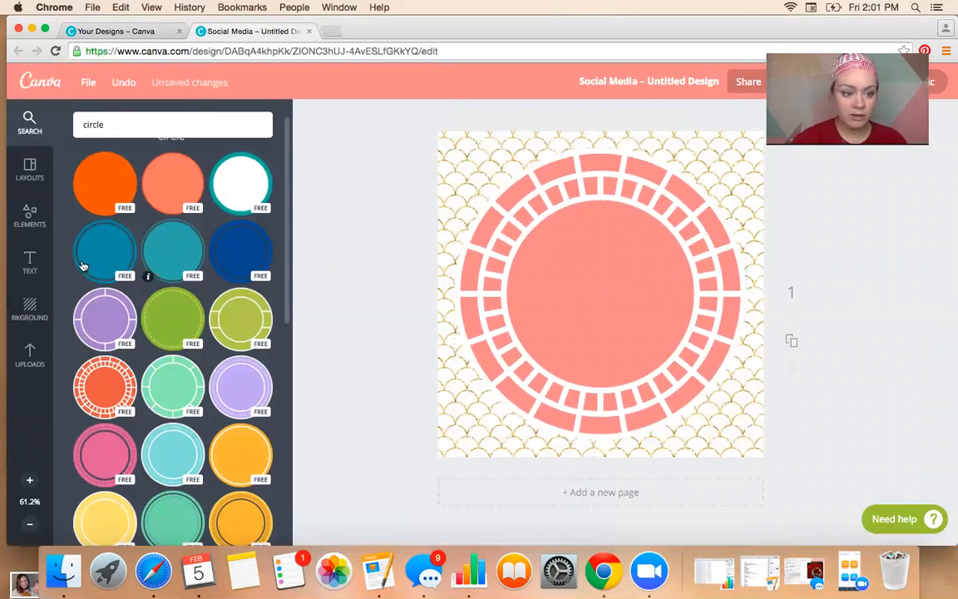
Add a brand-font heading inside the circle reading "Remember to beYOUtiful!".
{"action": "left_click", "coordinate": [29, 264]}
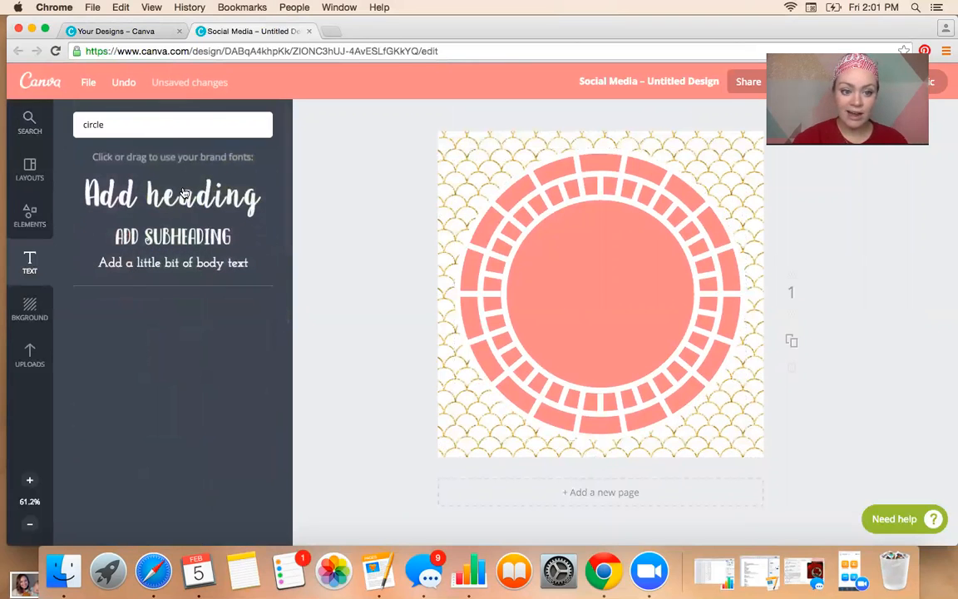
{"action": "left_click_drag", "start_coordinate": [193, 204], "coordinate": [597, 309]}
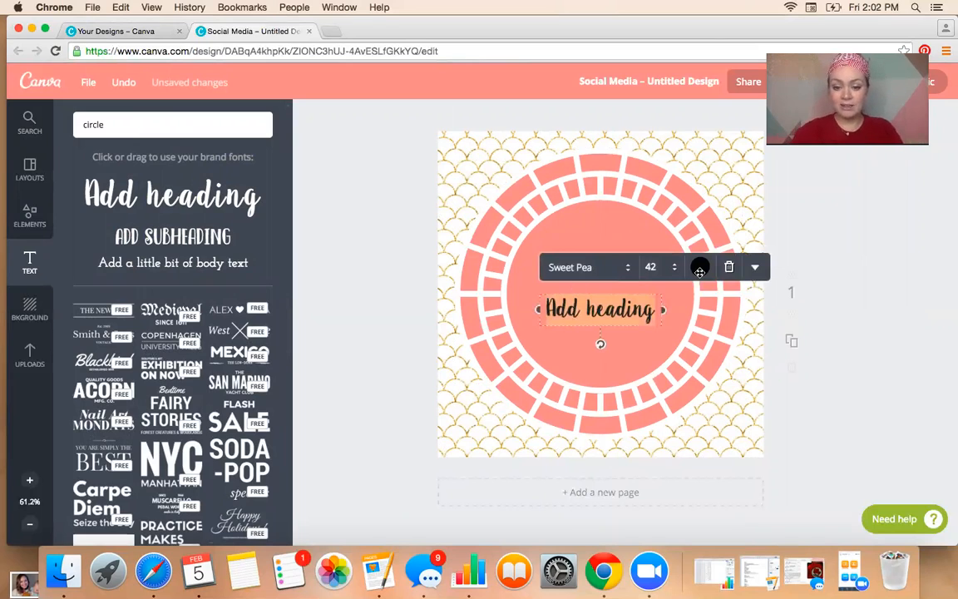
{"action": "type", "text": "You are"}
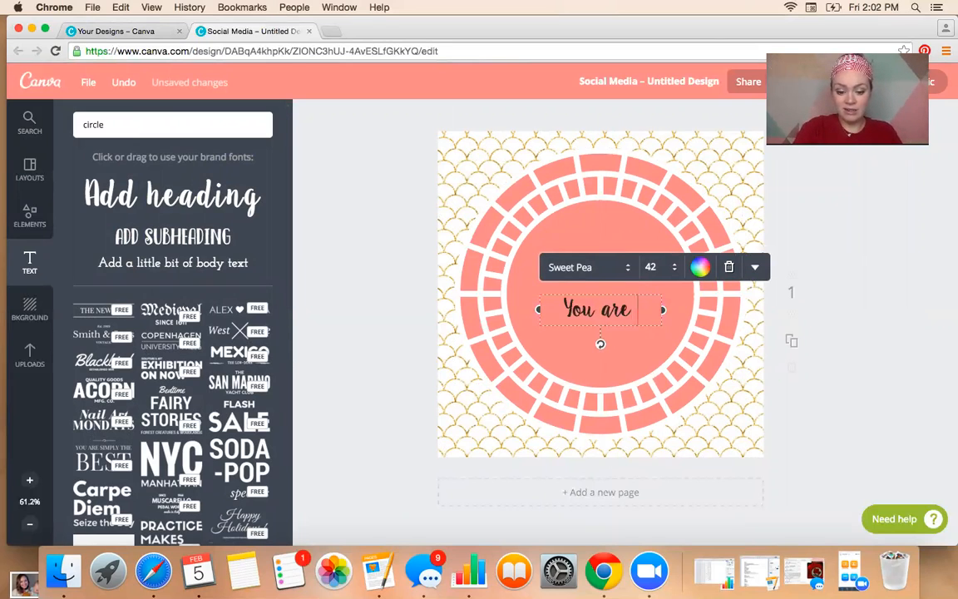
{"action": "key", "text": "BackSpace"}
{"action": "key", "text": "BackSpace"}
{"action": "key", "text": "BackSpace"}
{"action": "type", "text": "Remember to be"}
{"action": "key", "text": "Return"}
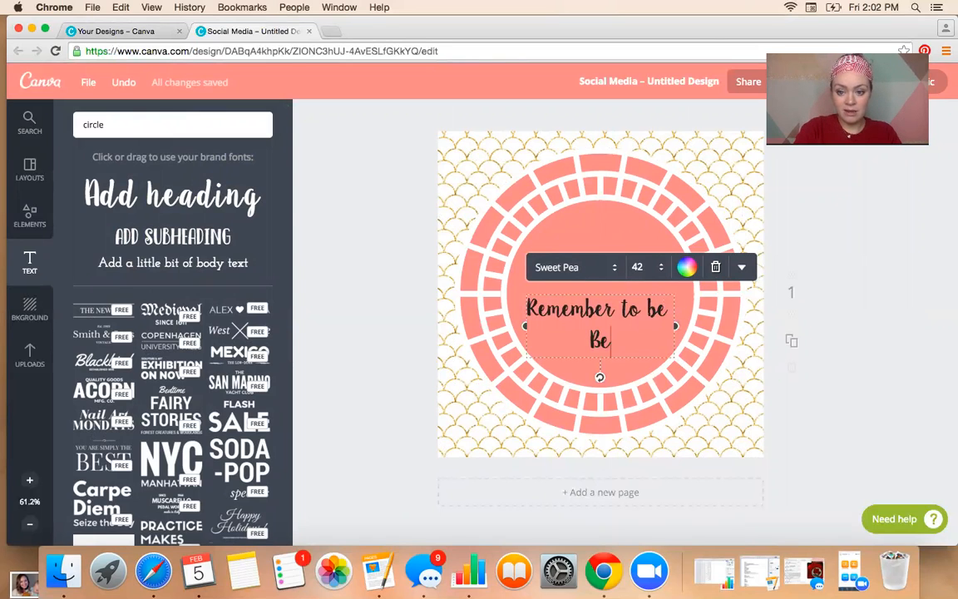
{"action": "key", "text": "BackSpace"}
{"action": "key", "text": "BackSpace"}
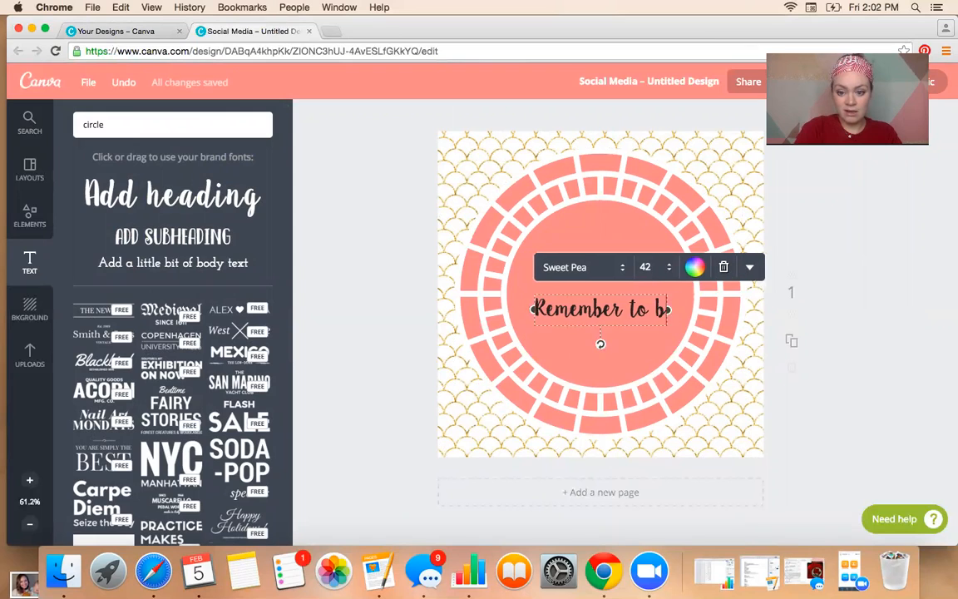
{"action": "type", "text": "beYOUtiful!"}
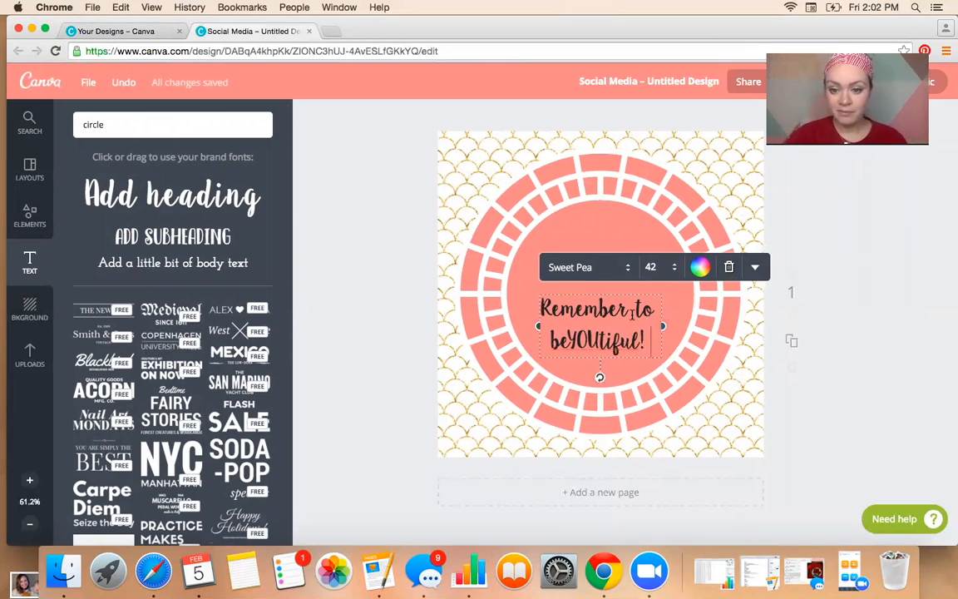
Delete the last letters of the word "Remember" in the heading.
{"action": "key", "text": "BackSpace"}
{"action": "key", "text": "BackSpace"}
{"action": "key", "text": "BackSpace"}
{"action": "key", "text": "BackSpace"}
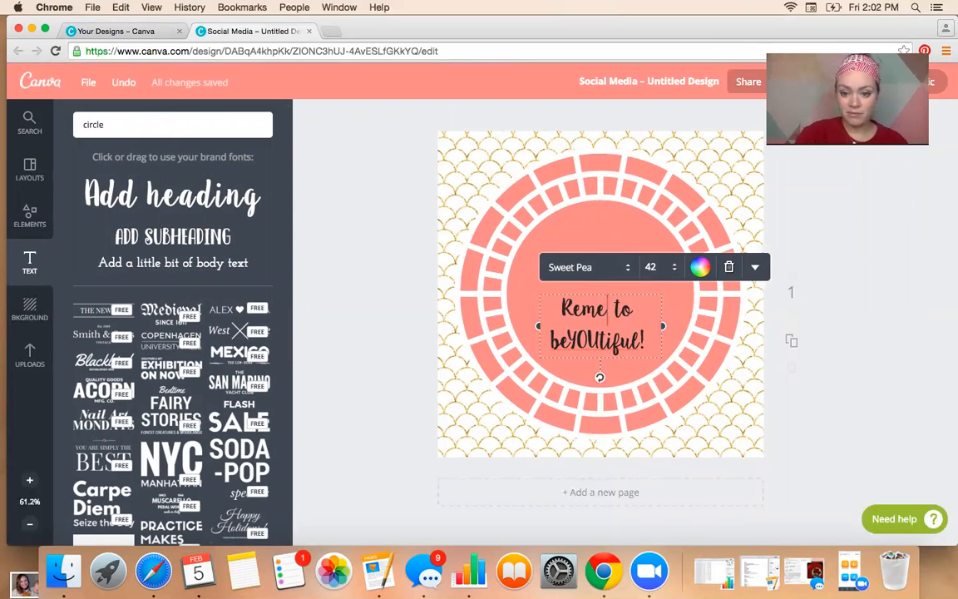
{"action": "key", "text": "BackSpace"}
Try the coral brand color on the heading text, but settle on the dark brown brand color.
{"action": "left_click", "coordinate": [701, 267]}
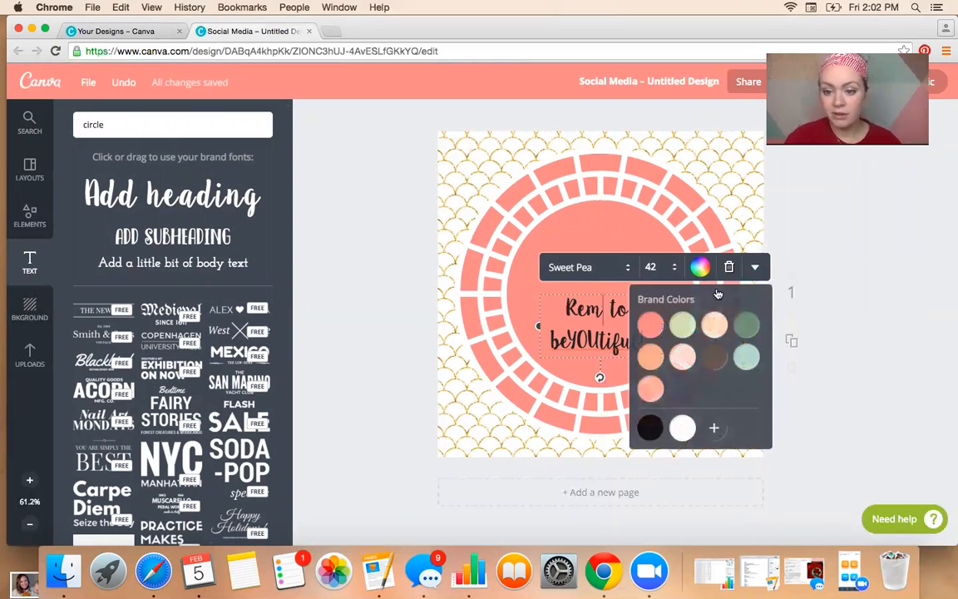
{"action": "left_click", "coordinate": [714, 356]}
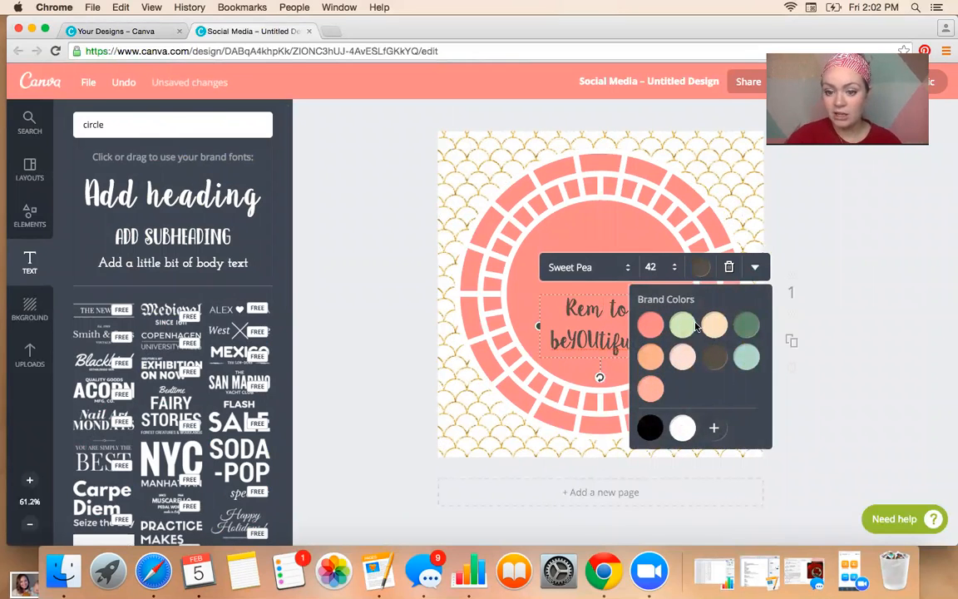
{"action": "left_click", "coordinate": [652, 327]}
{"action": "left_click", "coordinate": [715, 357]}
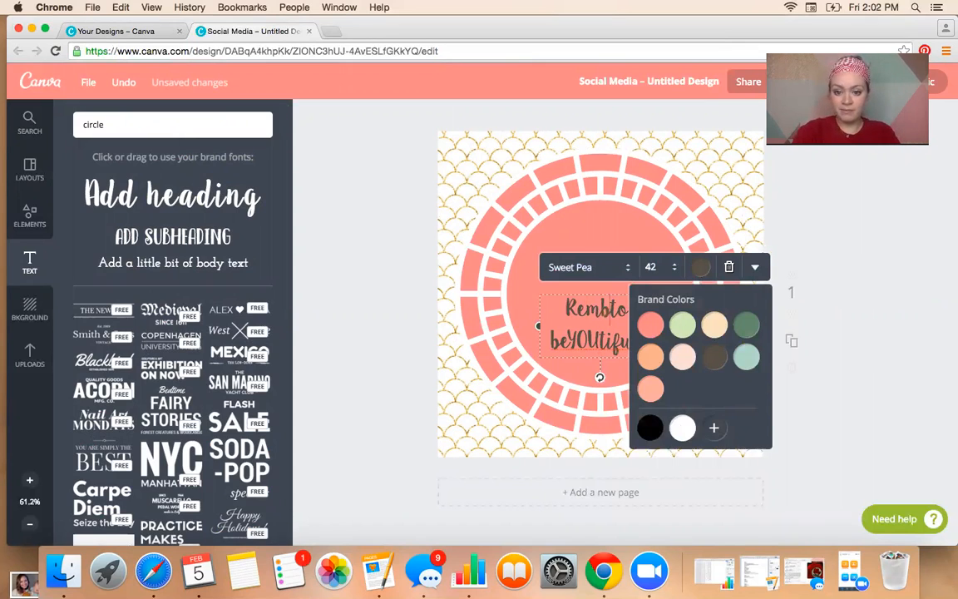
Complete the heading's first word so that it reads "Remember" and close the color choices.
{"action": "type", "text": "er"}
{"action": "key", "text": "BackSpace"}
{"action": "key", "text": "BackSpace"}
{"action": "key", "text": "BackSpace"}
{"action": "type", "text": "ember"}
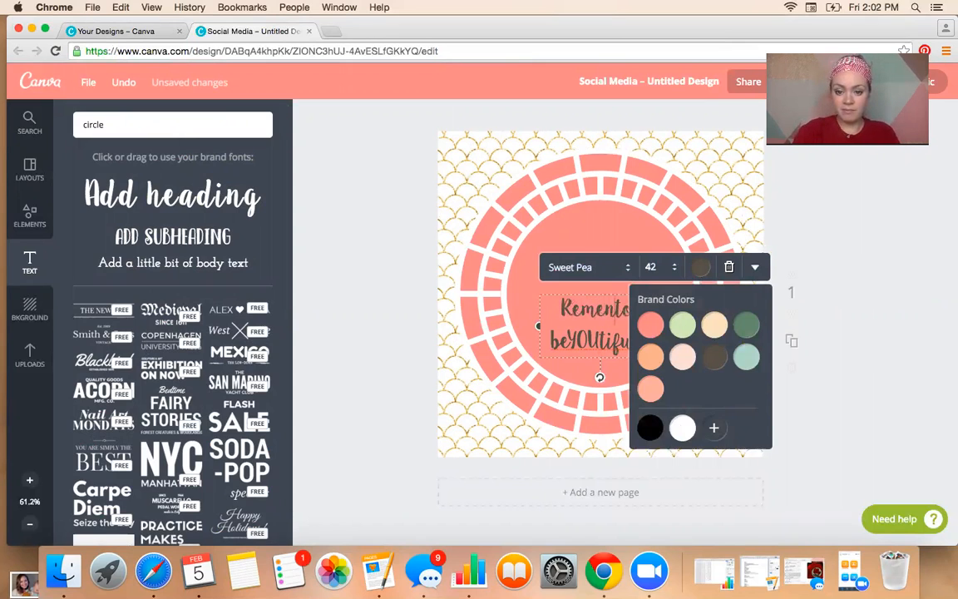
{"action": "left_click", "coordinate": [816, 340]}
Move the heading up within the circle and set its font size to 88.
{"action": "left_click_drag", "start_coordinate": [635, 320], "coordinate": [635, 266]}
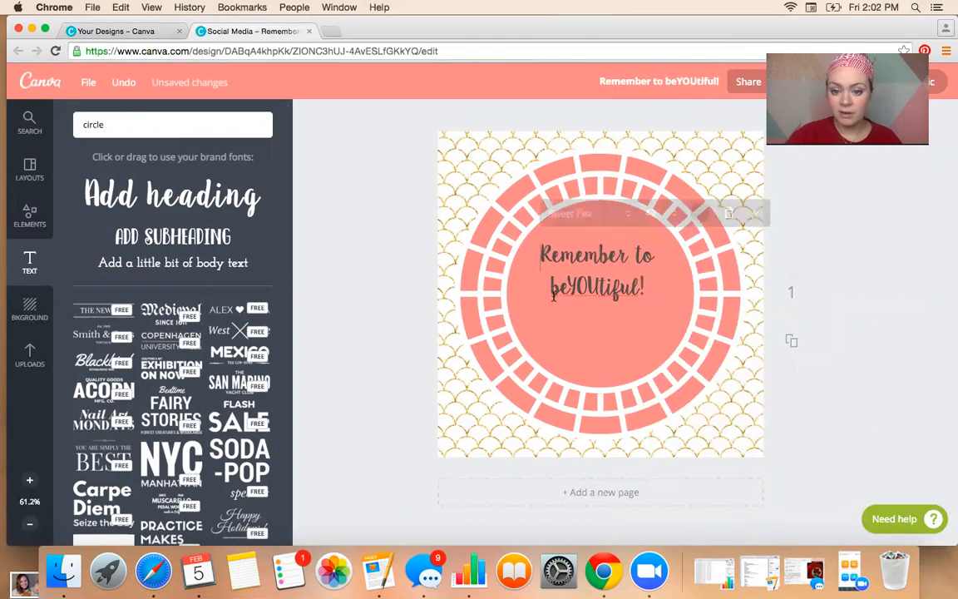
{"action": "left_click", "coordinate": [672, 216]}
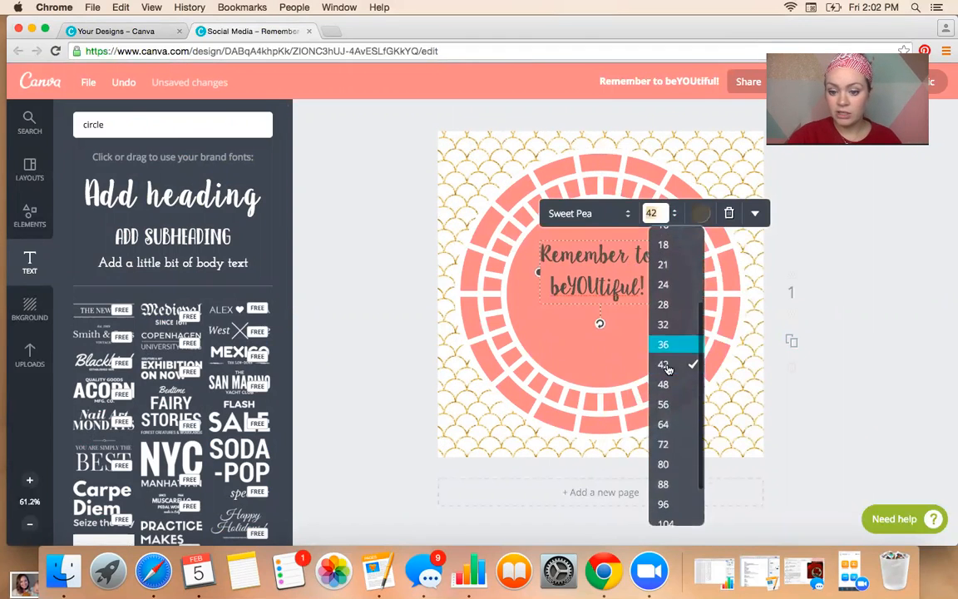
{"action": "left_click", "coordinate": [664, 427]}
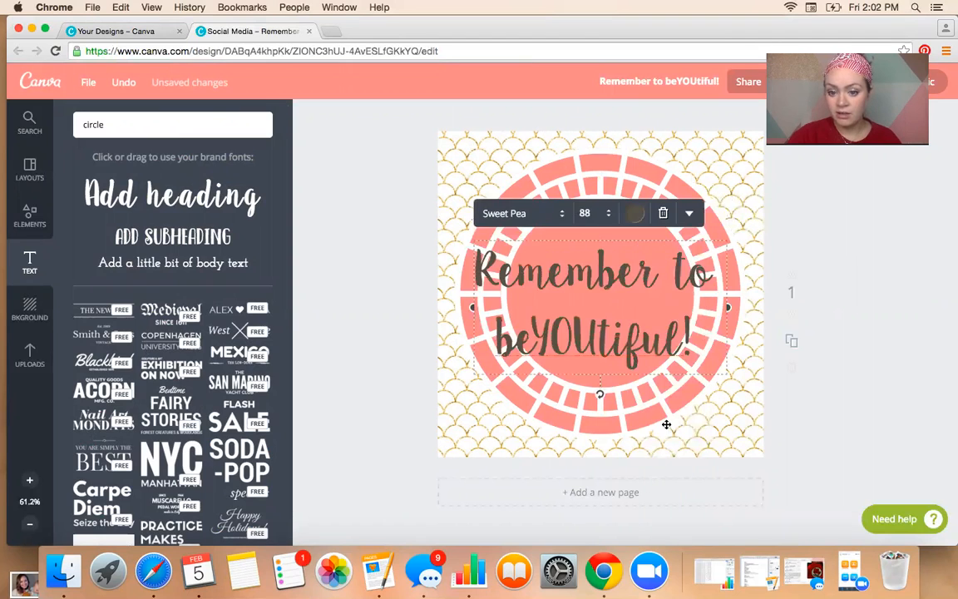
Narrow the heading's text box so its words stack on separate lines and set the font size to 72.
{"action": "left_click_drag", "start_coordinate": [736, 308], "coordinate": [670, 305]}
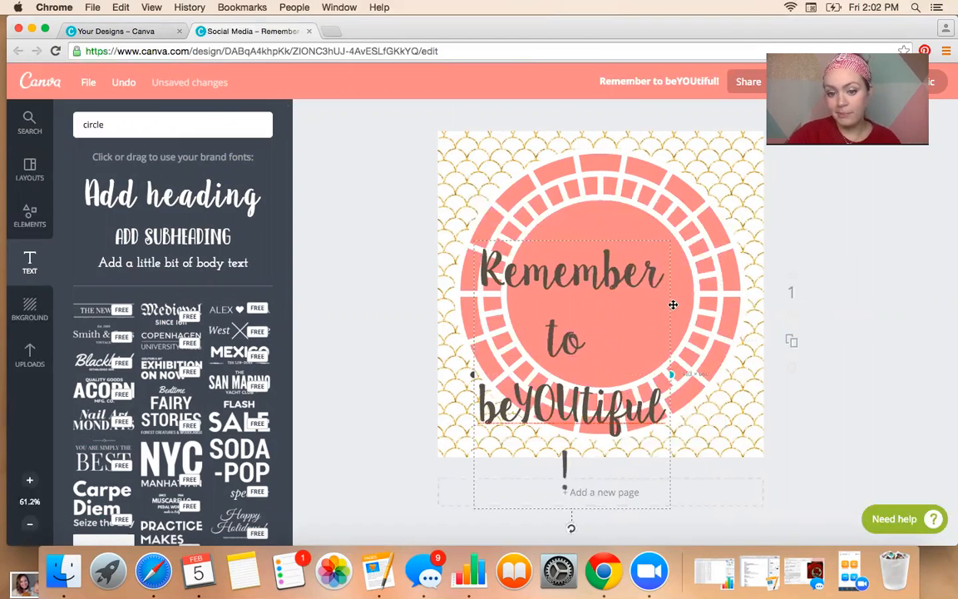
{"action": "left_click", "coordinate": [591, 207]}
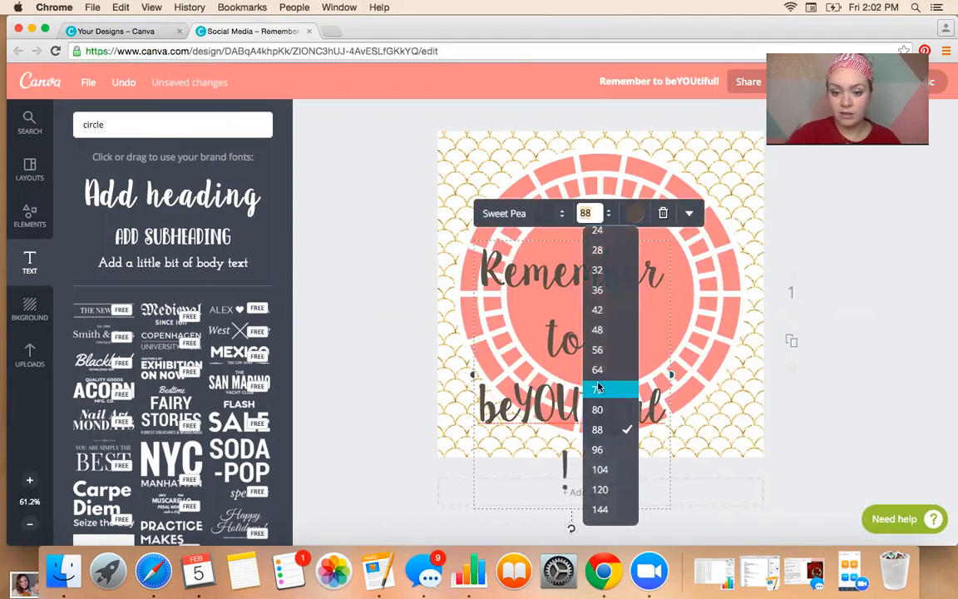
{"action": "left_click", "coordinate": [606, 366]}
Move the heading up into the coral circle and try a font size of 48.
{"action": "left_click", "coordinate": [740, 323]}
{"action": "left_click_drag", "start_coordinate": [605, 318], "coordinate": [629, 310]}
{"action": "left_click", "coordinate": [617, 192]}
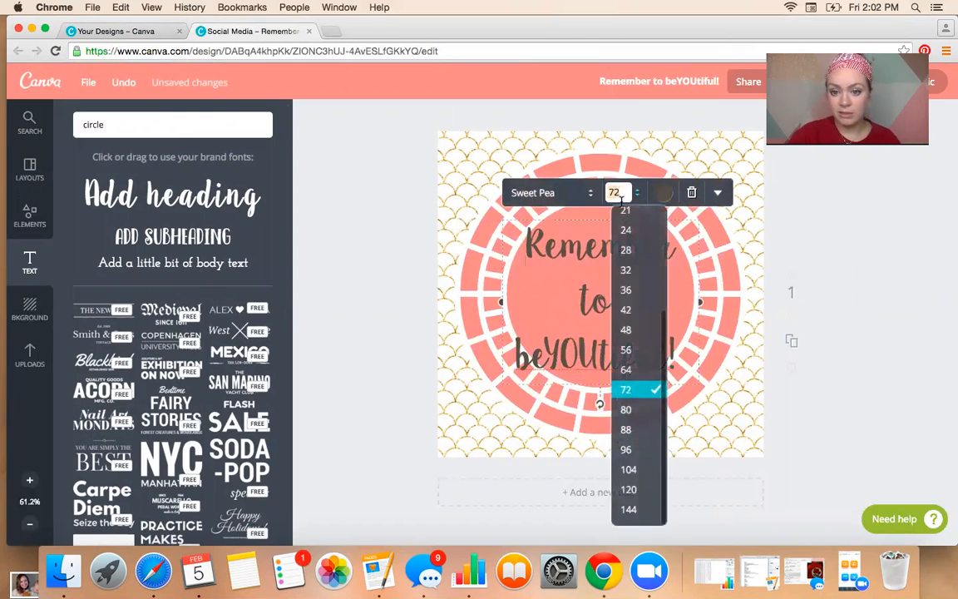
{"action": "left_click", "coordinate": [627, 329]}
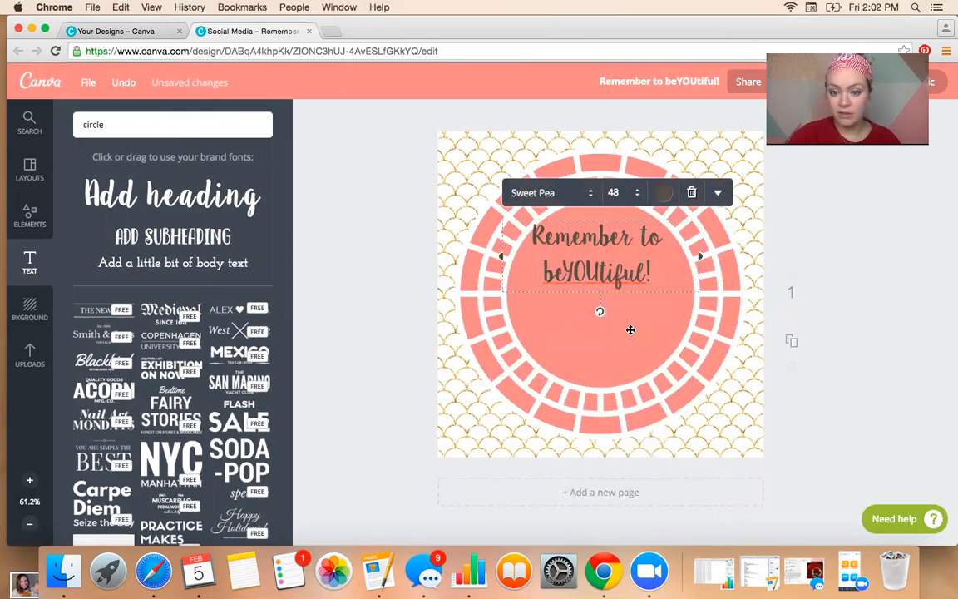
Set the heading's font size to 64, then narrow and center its text box so the words stack on three lines in the circle.
{"action": "left_click", "coordinate": [622, 193]}
{"action": "left_click", "coordinate": [628, 420]}
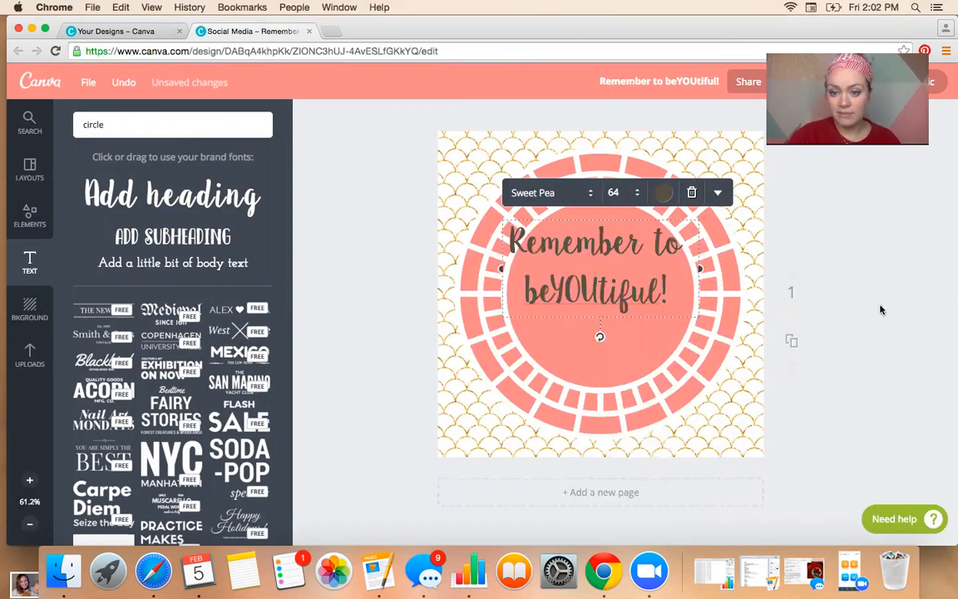
{"action": "left_click_drag", "start_coordinate": [701, 269], "coordinate": [680, 269]}
{"action": "mouse_move", "coordinate": [557, 302]}
{"action": "left_mouse_down"}
{"action": "mouse_move", "coordinate": [579, 293]}
{"action": "mouse_move", "coordinate": [573, 298]}
{"action": "left_mouse_up"}
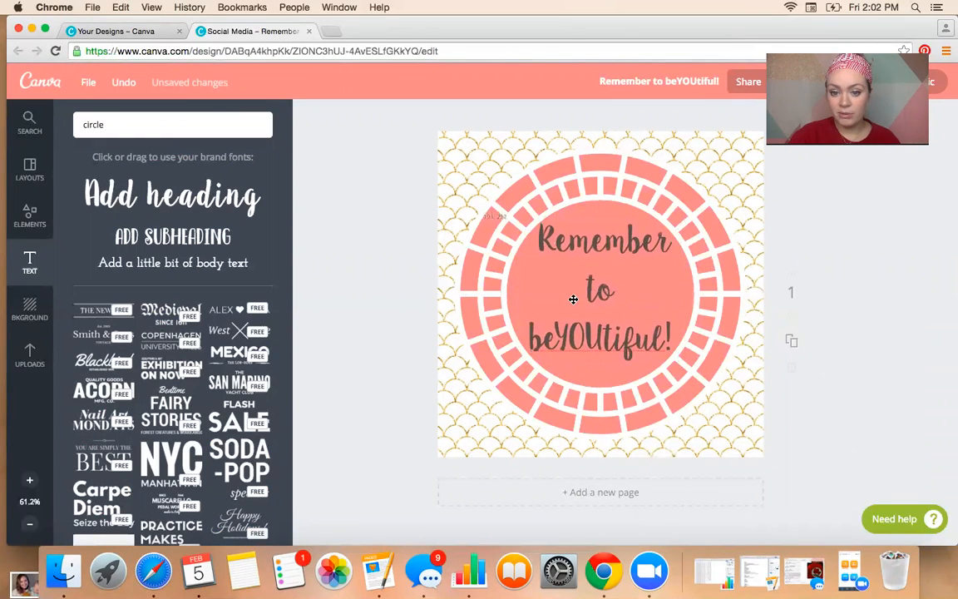
Open the graphics folder in the uploads and delete the logo added to the design by mistake.
{"action": "left_click", "coordinate": [29, 355]}
{"action": "left_click", "coordinate": [234, 207]}
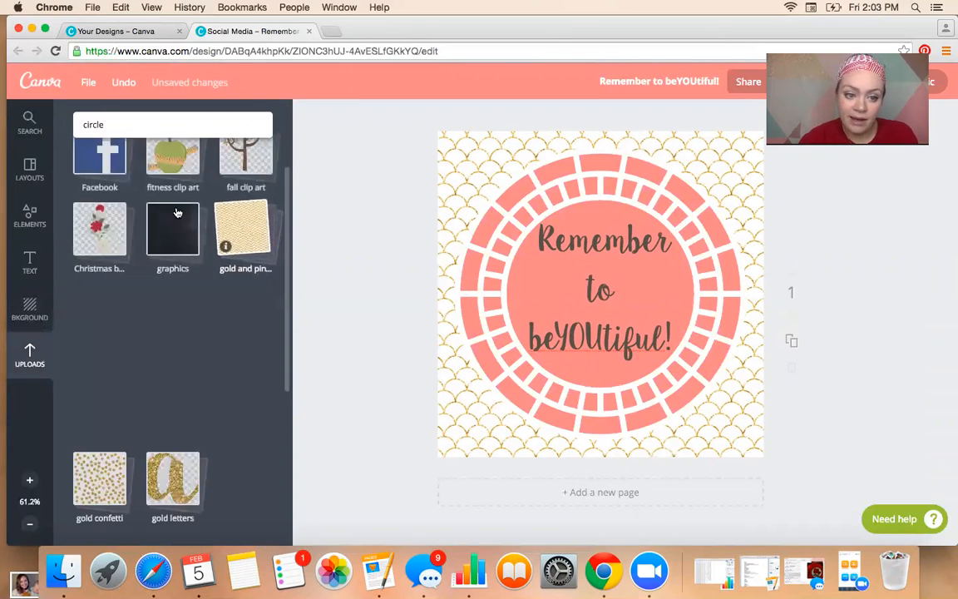
{"action": "left_click", "coordinate": [177, 213]}
{"action": "left_click", "coordinate": [176, 371]}
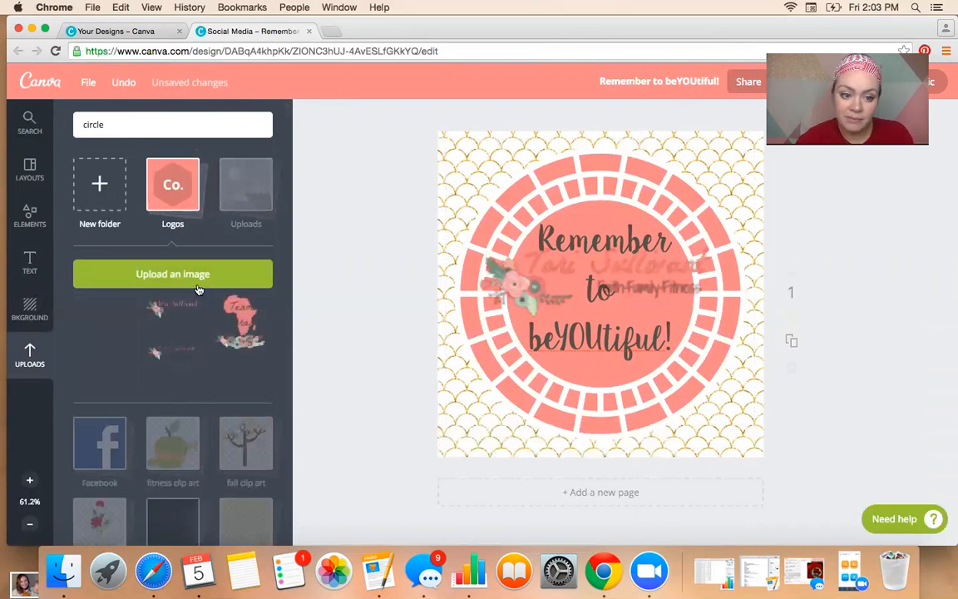
{"action": "left_click", "coordinate": [179, 522]}
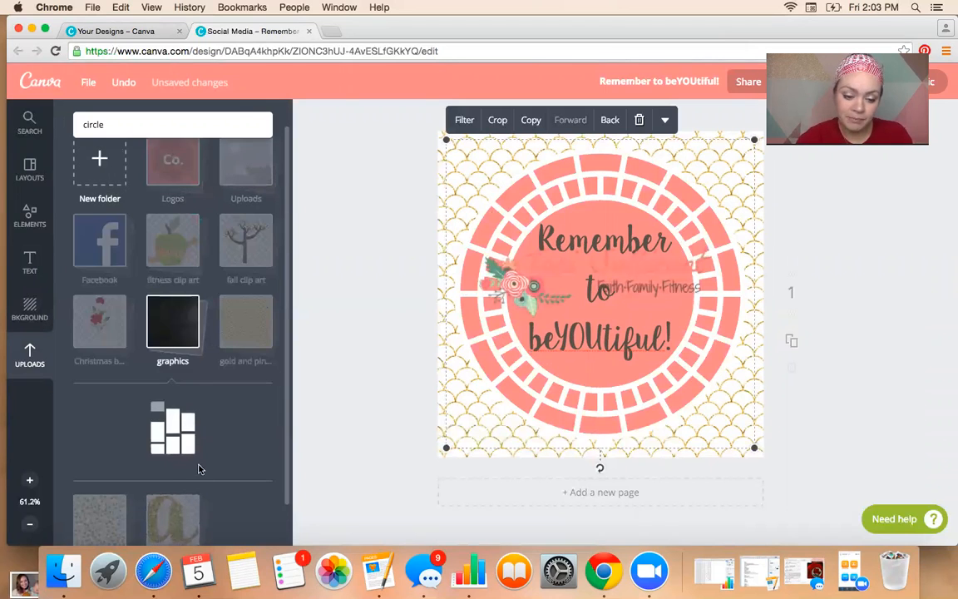
{"action": "scroll", "coordinate": [205, 409], "scroll_direction": "down", "scroll_amount": 3}
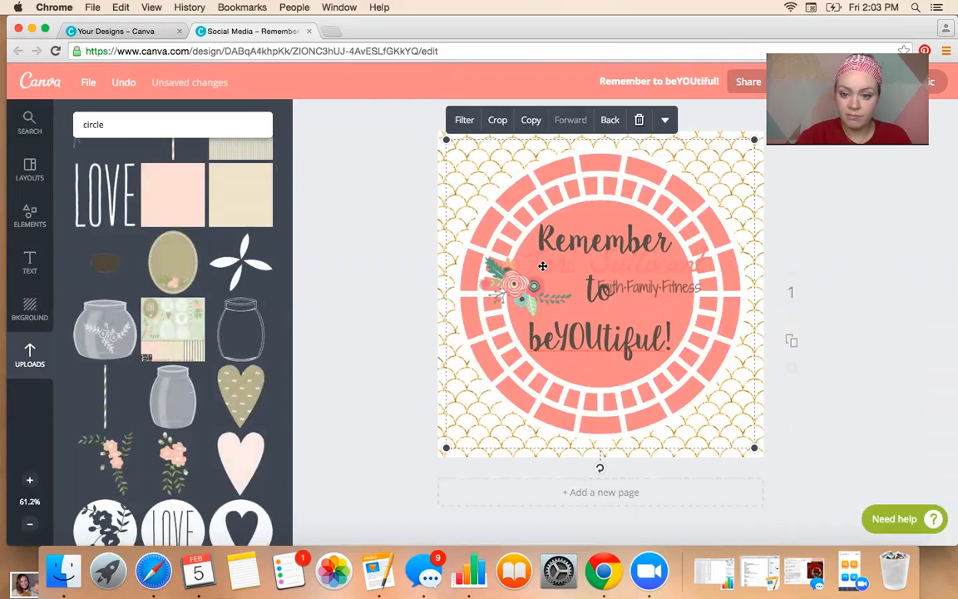
{"action": "key", "text": "Delete"}
Add the coral floral bouquet graphic with the green leaves and shrink it to about half the design's width.
{"action": "scroll", "coordinate": [125, 374], "scroll_direction": "down", "scroll_amount": 10}
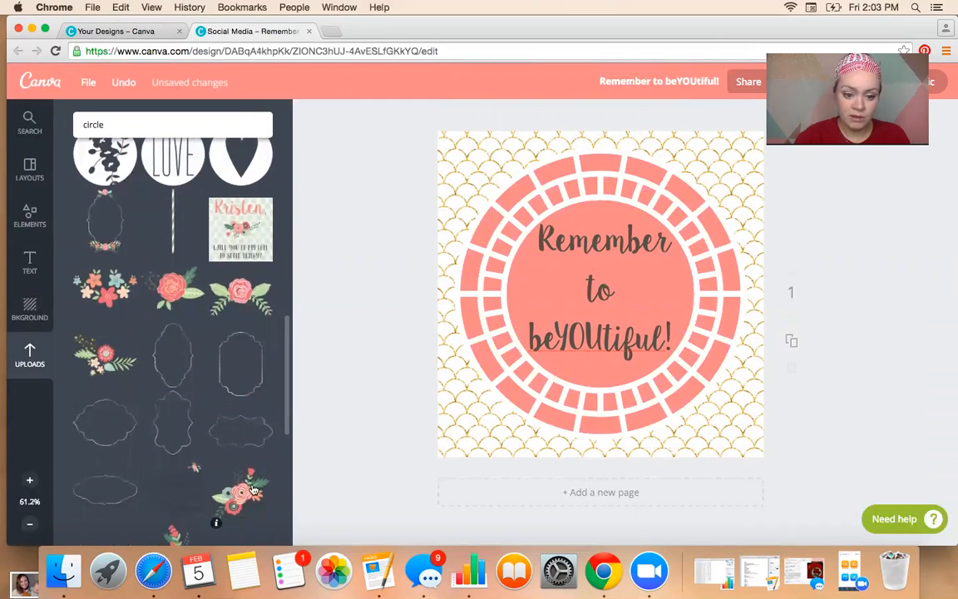
{"action": "scroll", "coordinate": [249, 466], "scroll_direction": "down", "scroll_amount": 1}
{"action": "left_click", "coordinate": [243, 436]}
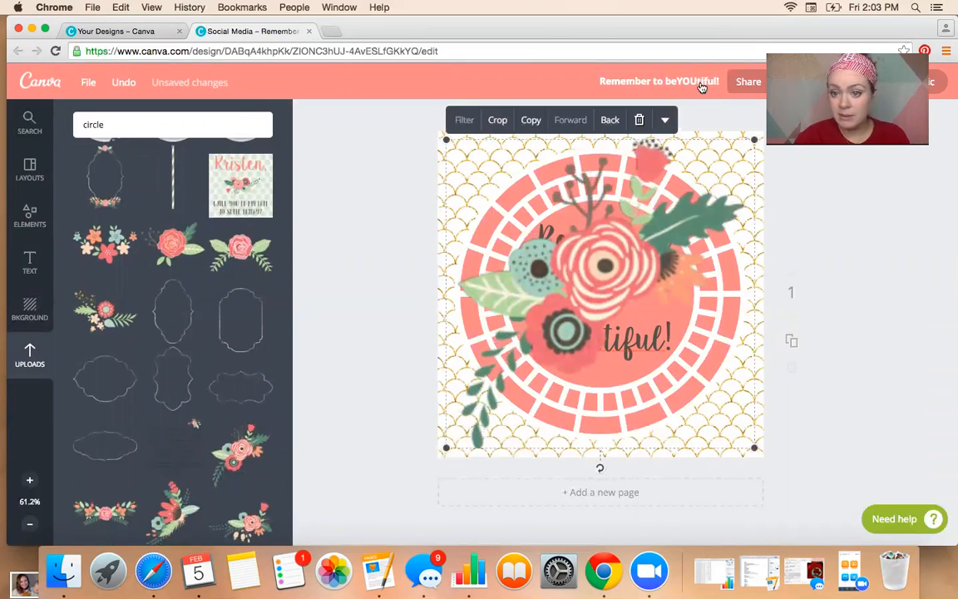
{"action": "left_click_drag", "start_coordinate": [751, 142], "coordinate": [611, 283]}
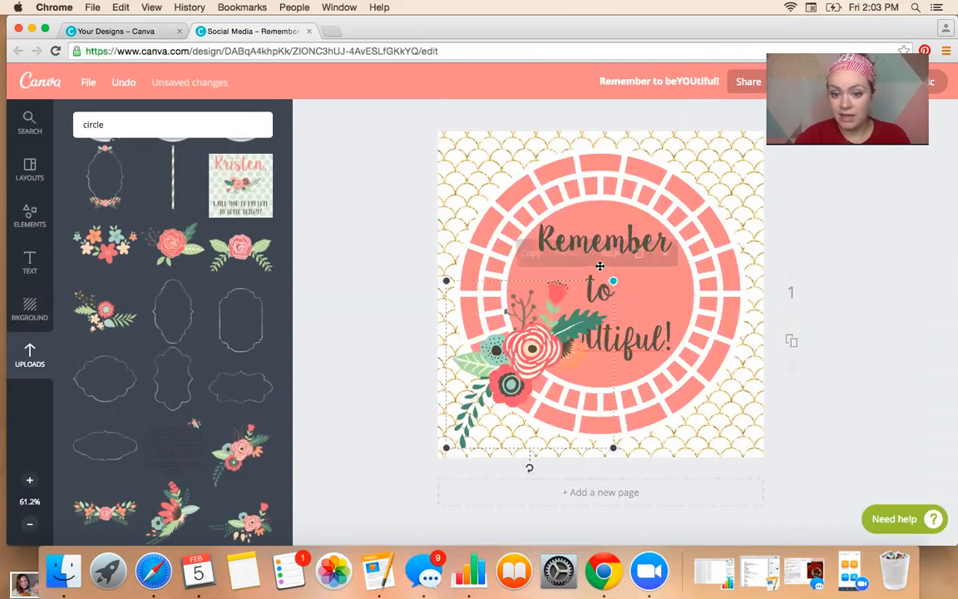
Shrink the floral bouquet further and place it over the upper-left edge of the coral circle.
{"action": "left_click_drag", "start_coordinate": [531, 352], "coordinate": [546, 202]}
{"action": "left_click_drag", "start_coordinate": [631, 134], "coordinate": [584, 174]}
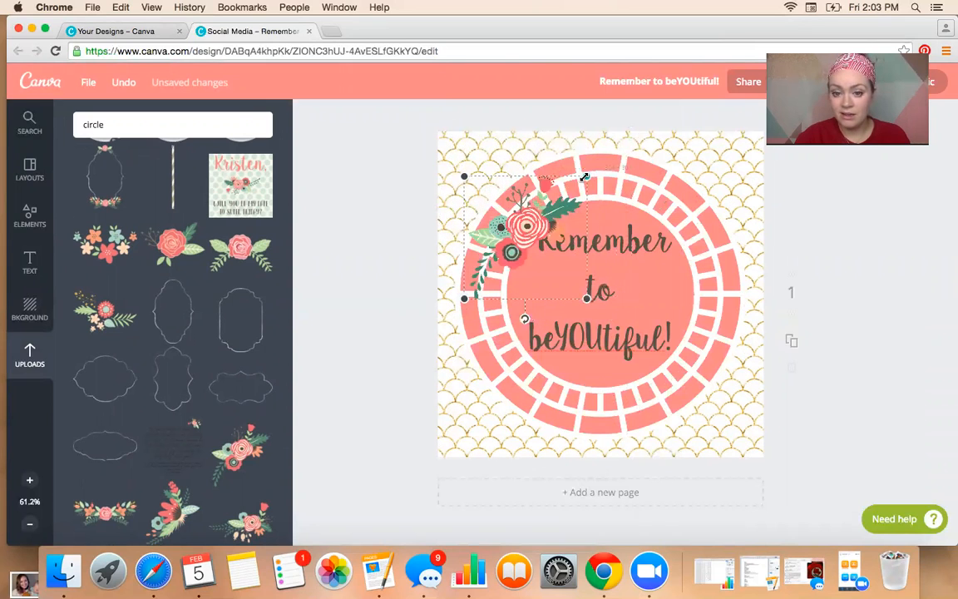
{"action": "left_click_drag", "start_coordinate": [547, 212], "coordinate": [542, 174]}
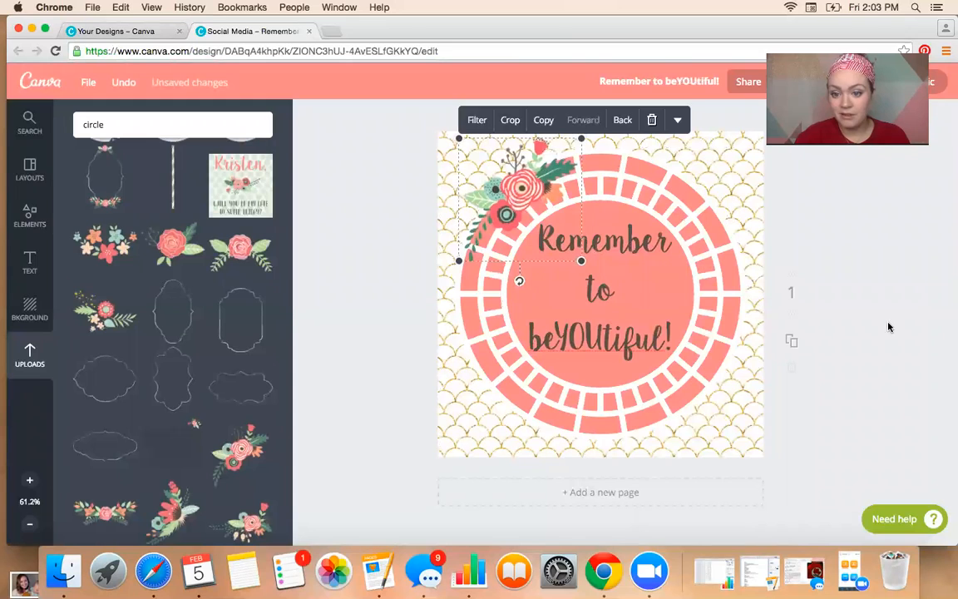
{"action": "left_click", "coordinate": [803, 296]}
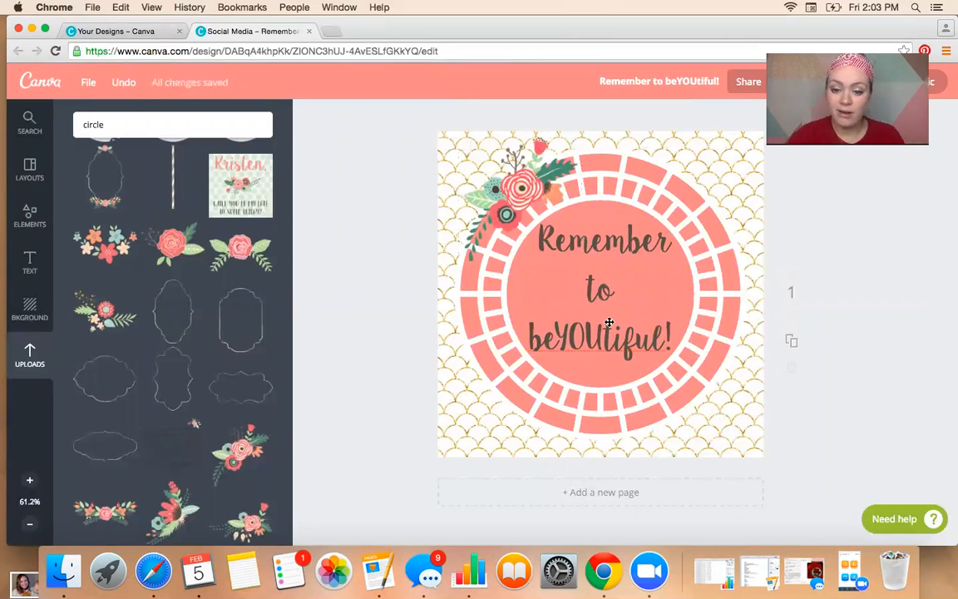
{"action": "left_click", "coordinate": [29, 355]}
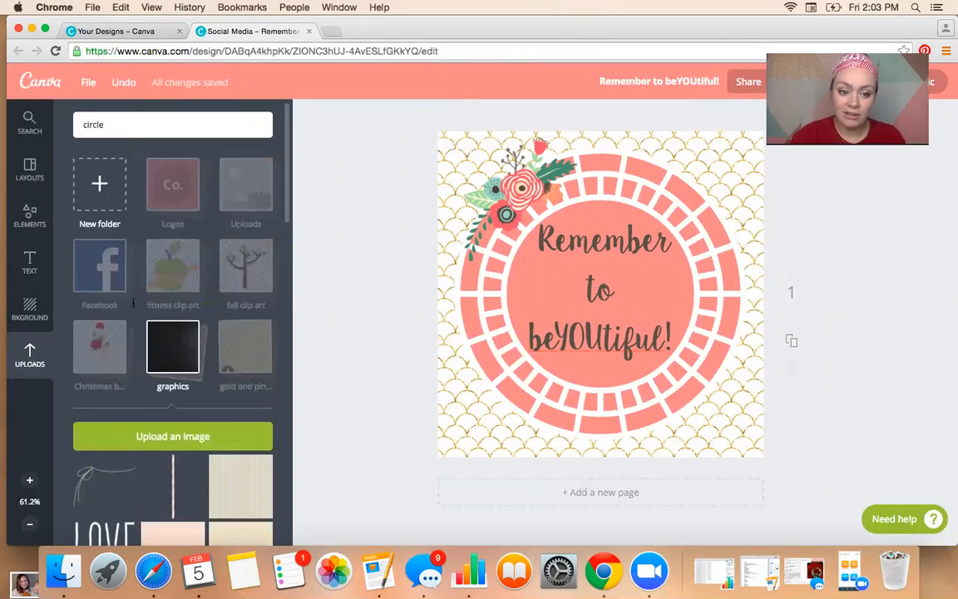
{"action": "left_click", "coordinate": [592, 339]}
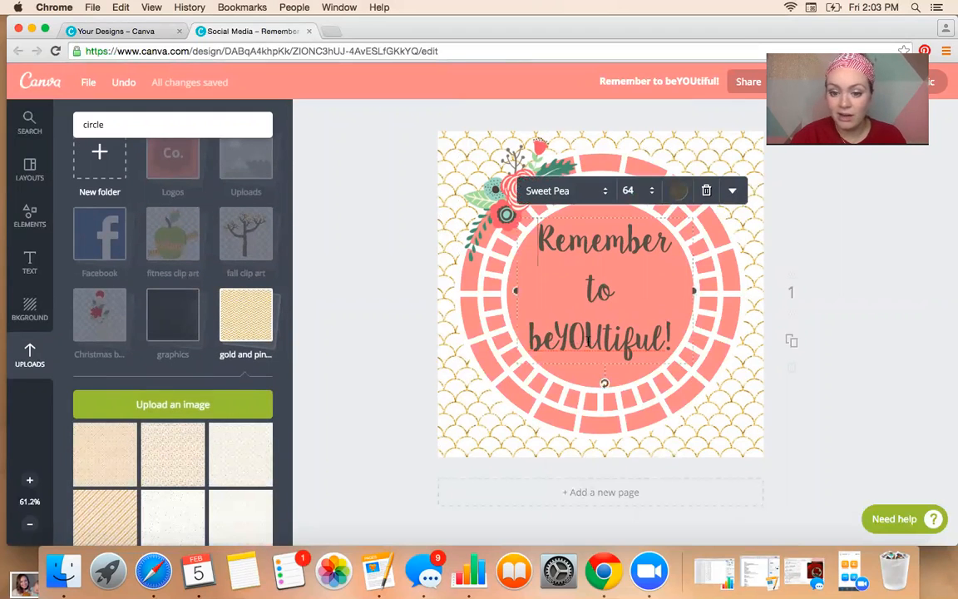
{"action": "left_click", "coordinate": [834, 225]}
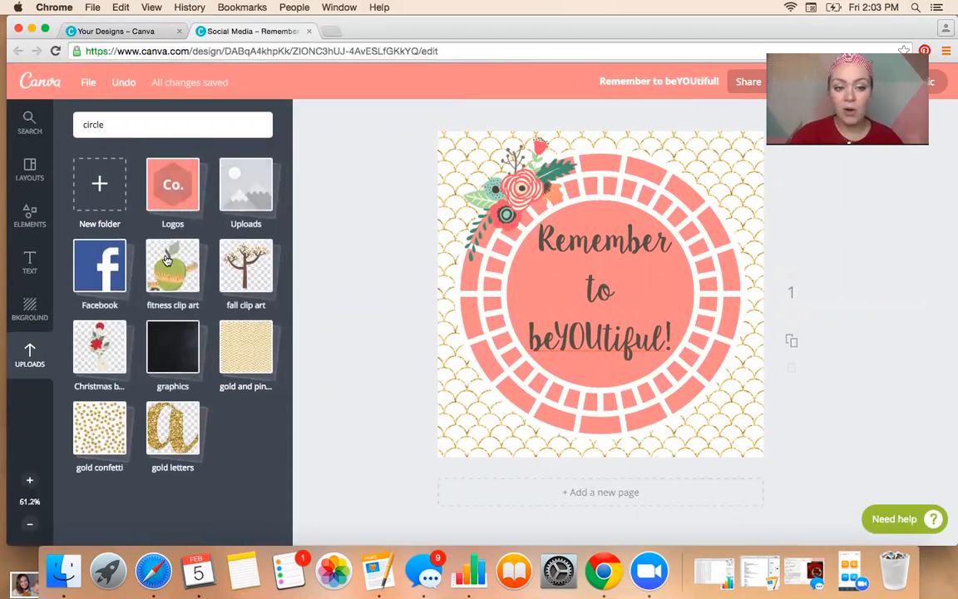
{"action": "left_click", "coordinate": [171, 187]}
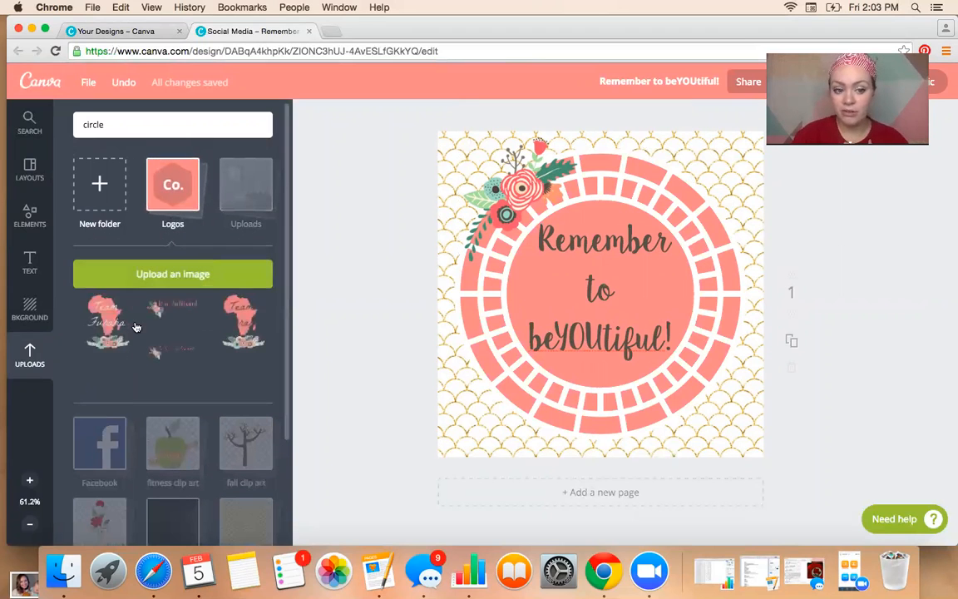
{"action": "left_click", "coordinate": [191, 171]}
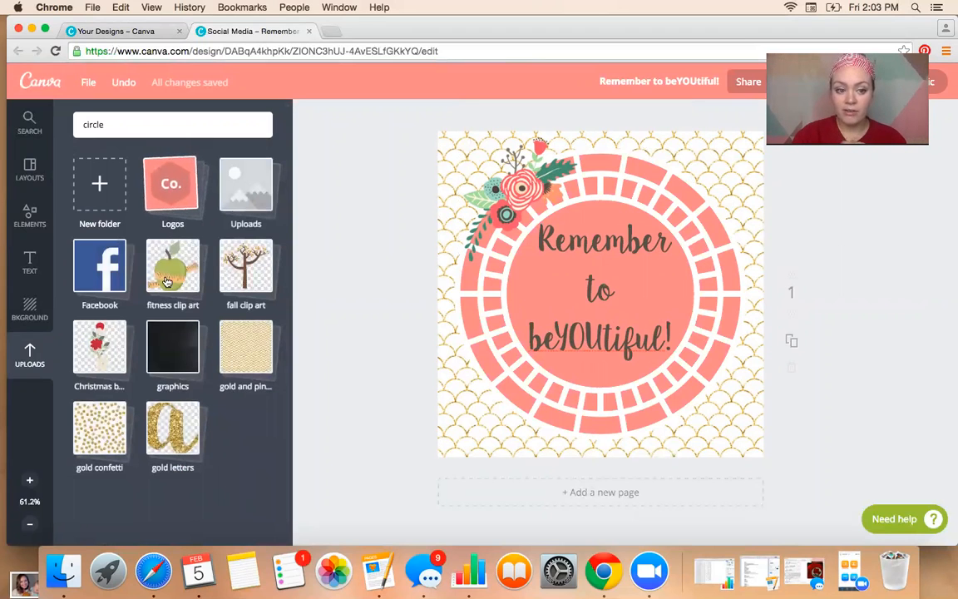
Add a line of body text with the website address and place it rotated along the lower-right edge of the circle.
{"action": "left_click", "coordinate": [29, 270]}
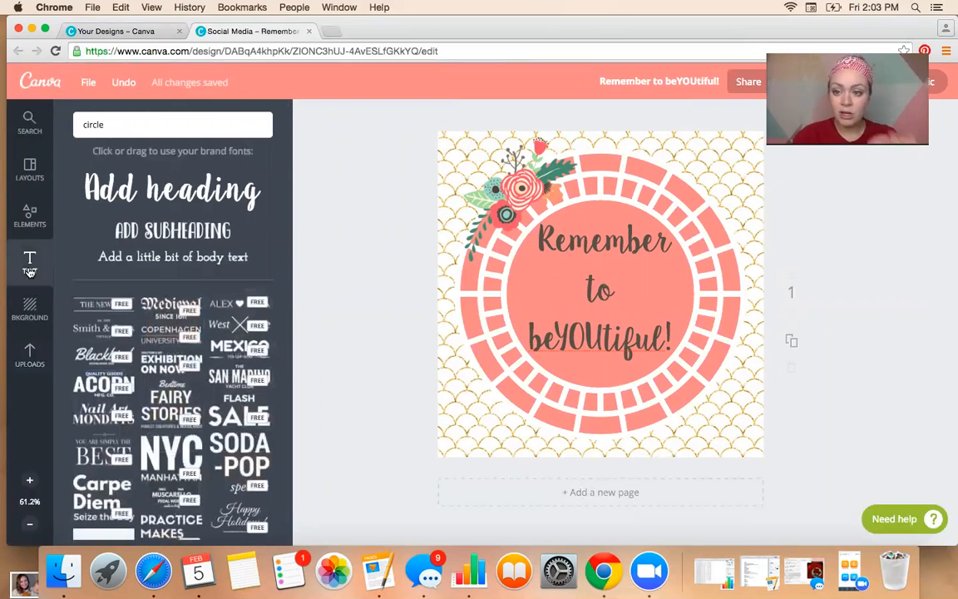
{"action": "left_click", "coordinate": [186, 263]}
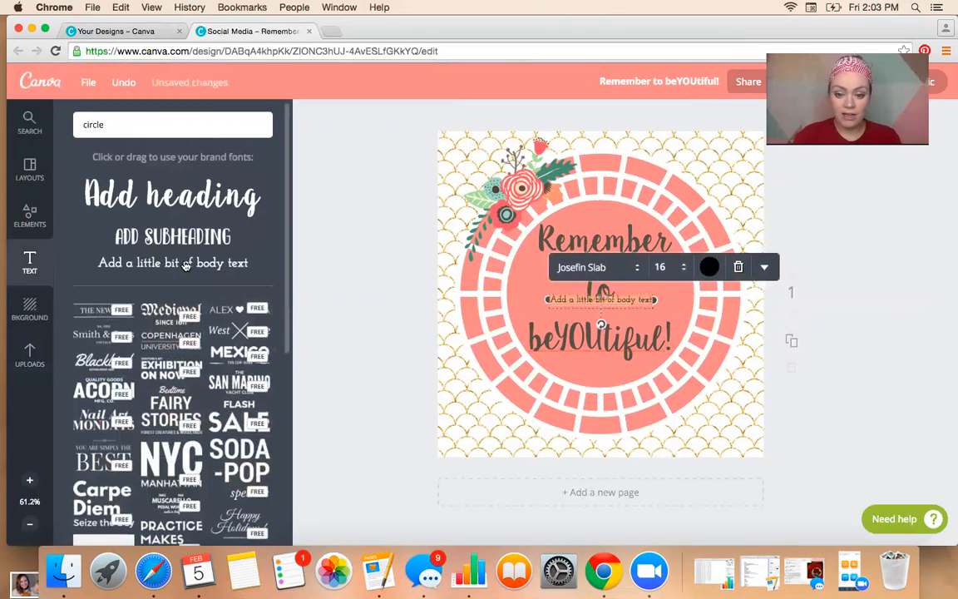
{"action": "key", "text": "BackSpace"}
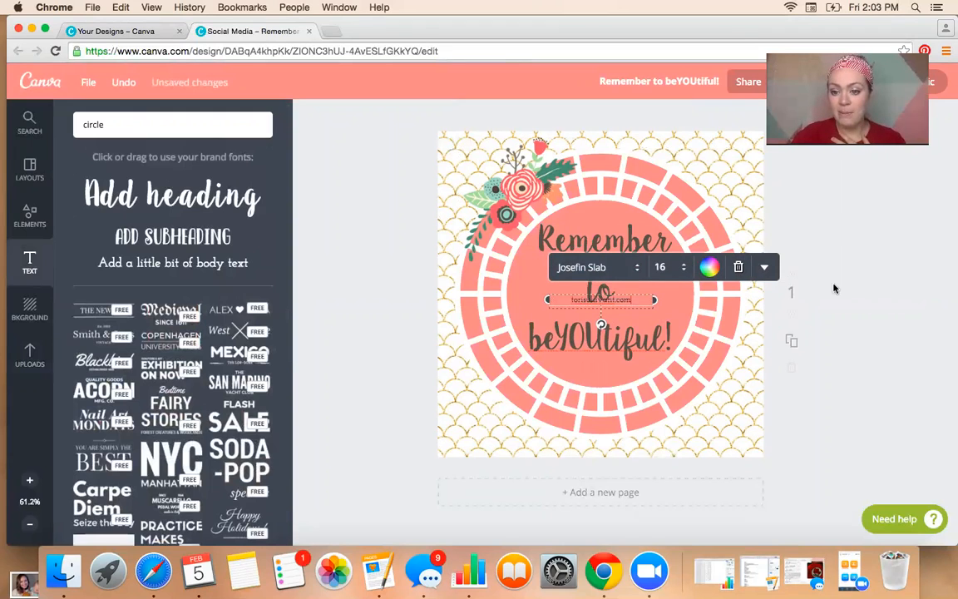
{"action": "left_click", "coordinate": [708, 267]}
{"action": "left_click", "coordinate": [644, 262]}
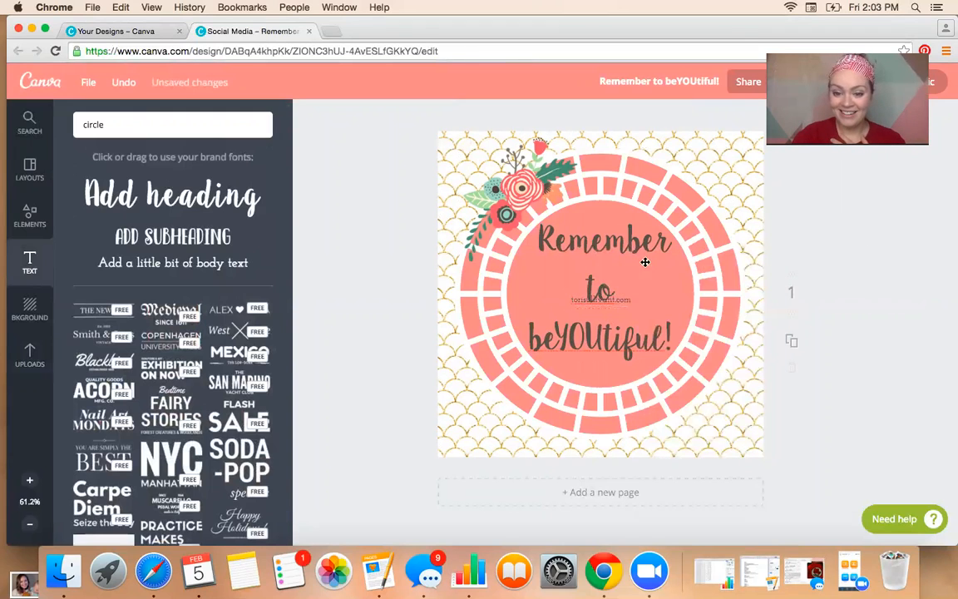
{"action": "left_click_drag", "start_coordinate": [650, 369], "coordinate": [695, 409]}
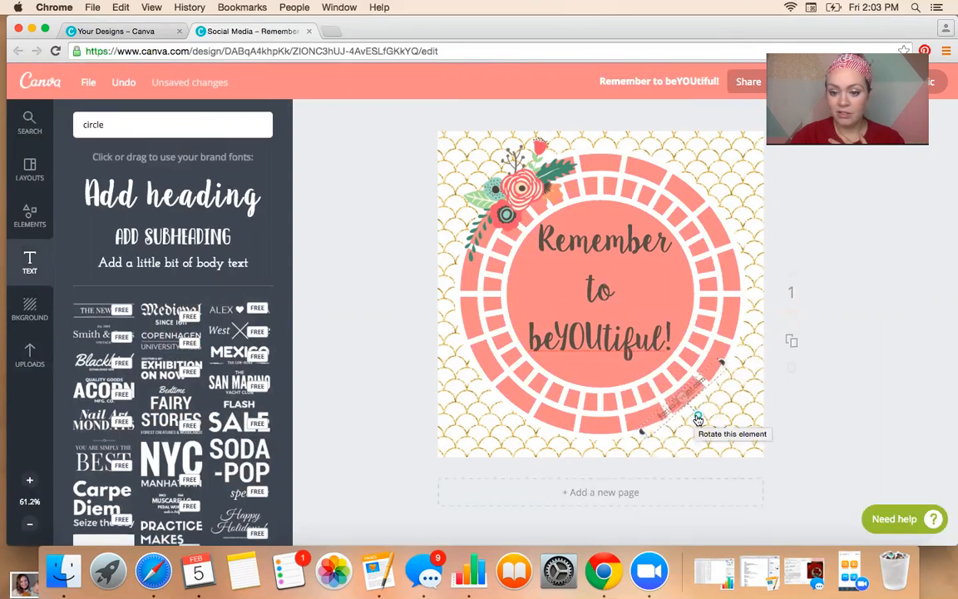
{"action": "left_click", "coordinate": [848, 404]}
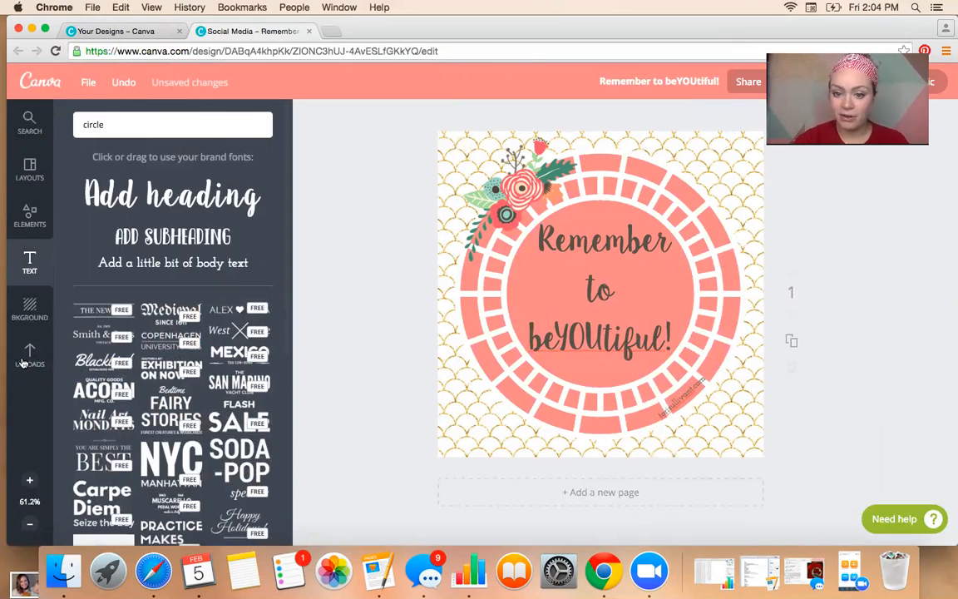
Leave the finished graphic for the designs overview and create a new blank A4 design.
{"action": "left_click", "coordinate": [56, 88]}
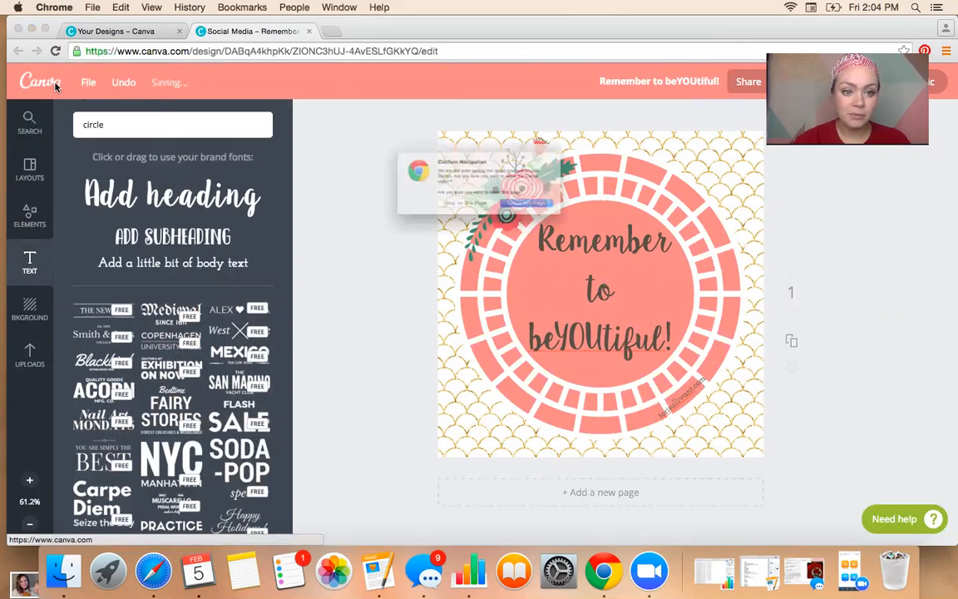
{"action": "left_click", "coordinate": [537, 222]}
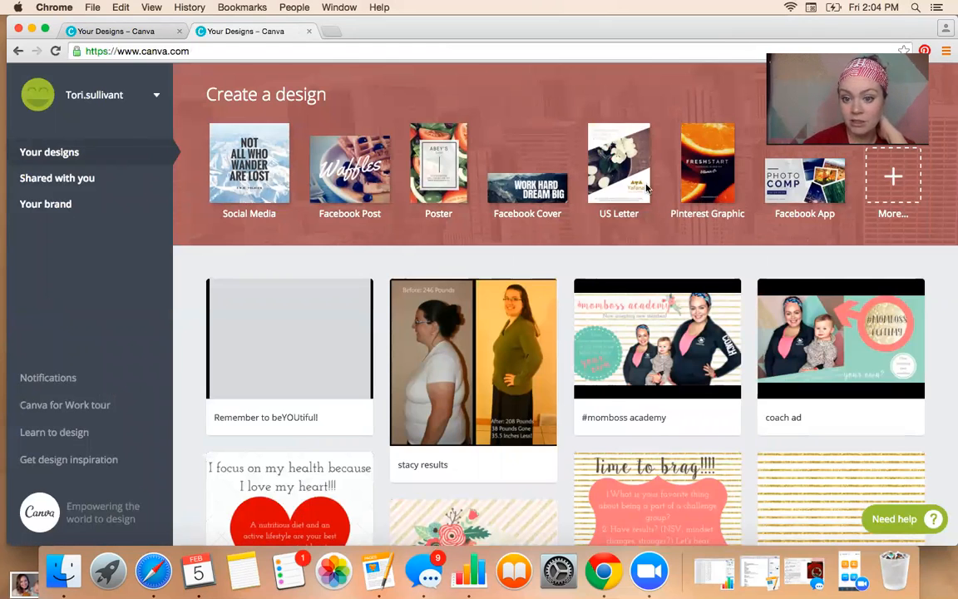
{"action": "left_click", "coordinate": [883, 196]}
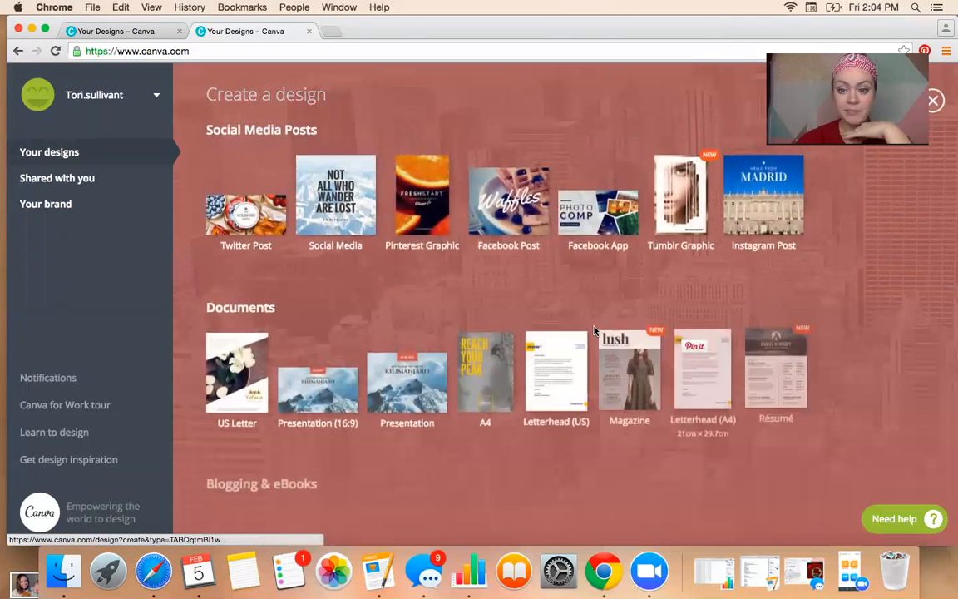
{"action": "scroll", "coordinate": [489, 330], "scroll_direction": "down", "scroll_amount": 2}
{"action": "left_click", "coordinate": [489, 331]}
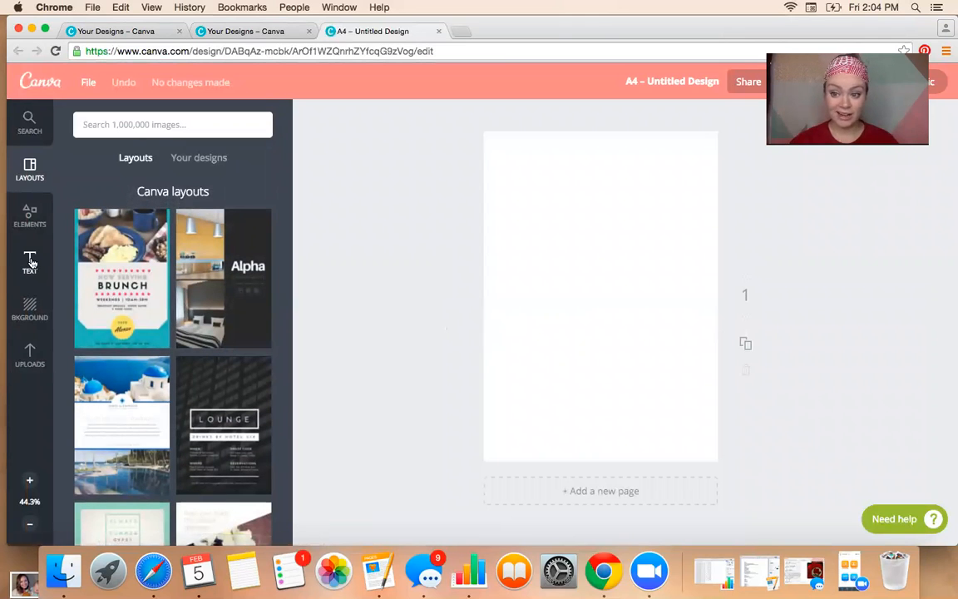
Examine the background choices and the uploaded gold pattern folder for the blank A4 design.
{"action": "left_click", "coordinate": [37, 356]}
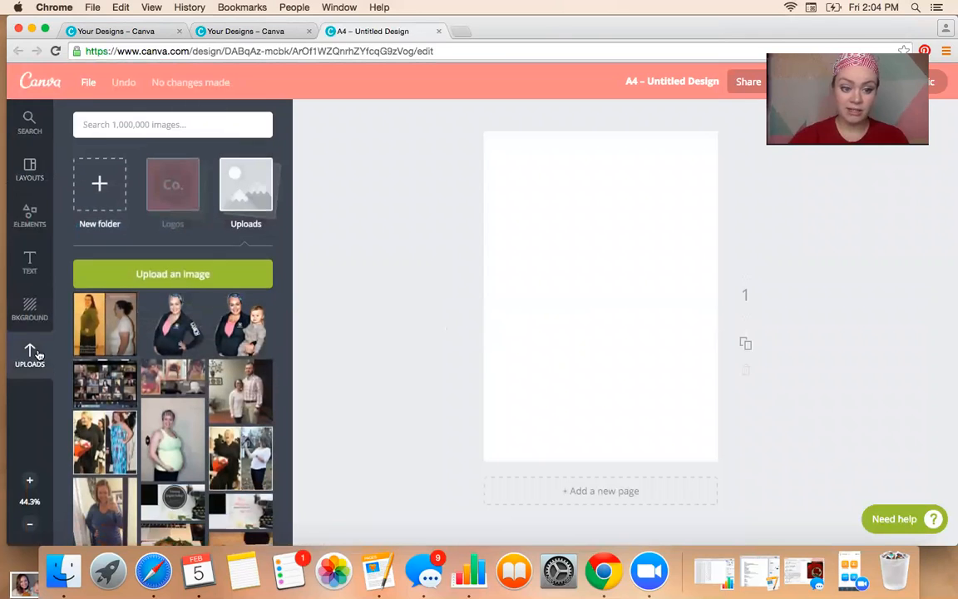
{"action": "left_click", "coordinate": [30, 307]}
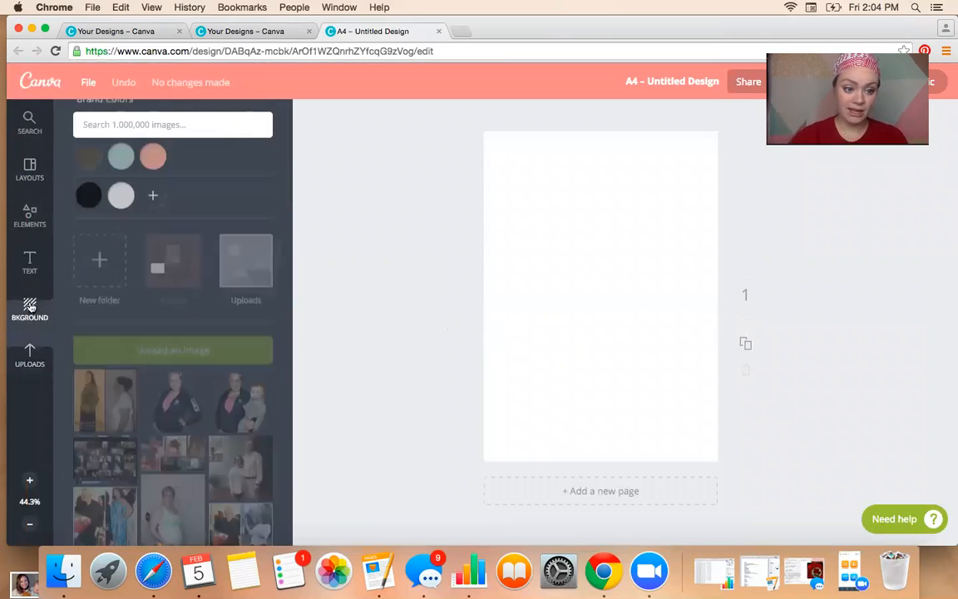
{"action": "left_click", "coordinate": [6, 341]}
{"action": "left_click", "coordinate": [30, 311]}
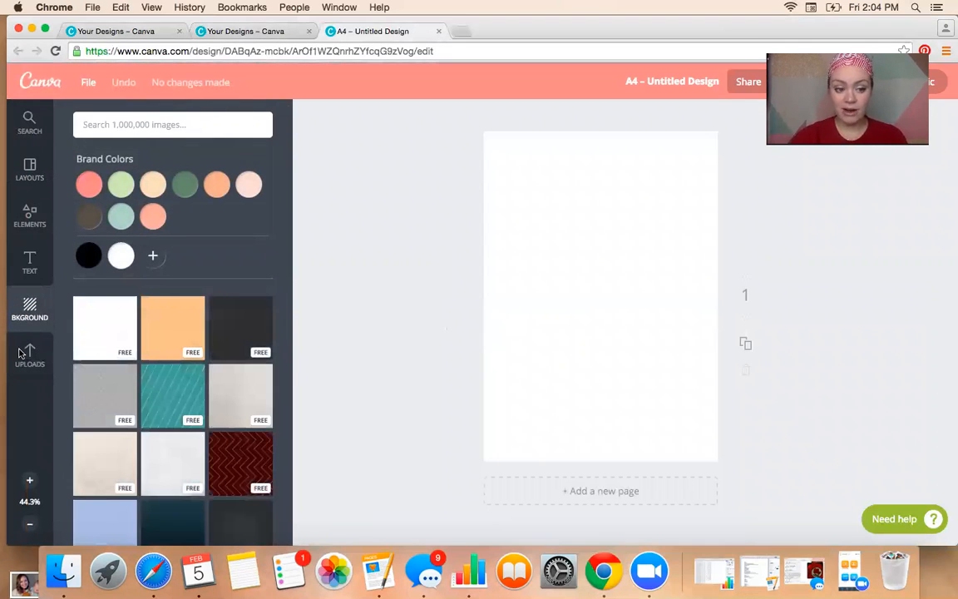
{"action": "scroll", "coordinate": [166, 333], "scroll_direction": "down", "scroll_amount": 1}
{"action": "left_click", "coordinate": [30, 353]}
{"action": "left_click", "coordinate": [33, 331]}
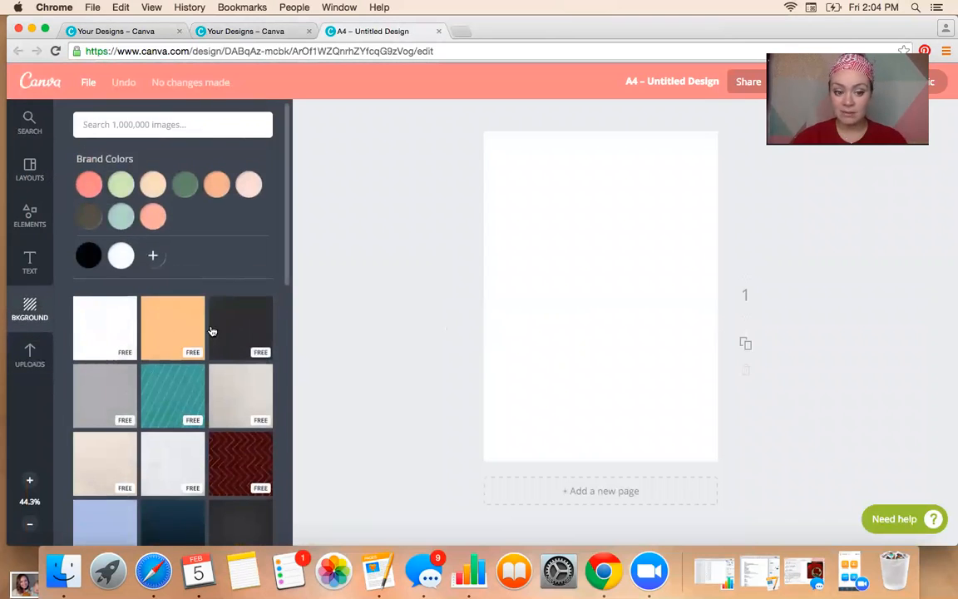
{"action": "left_click", "coordinate": [30, 358]}
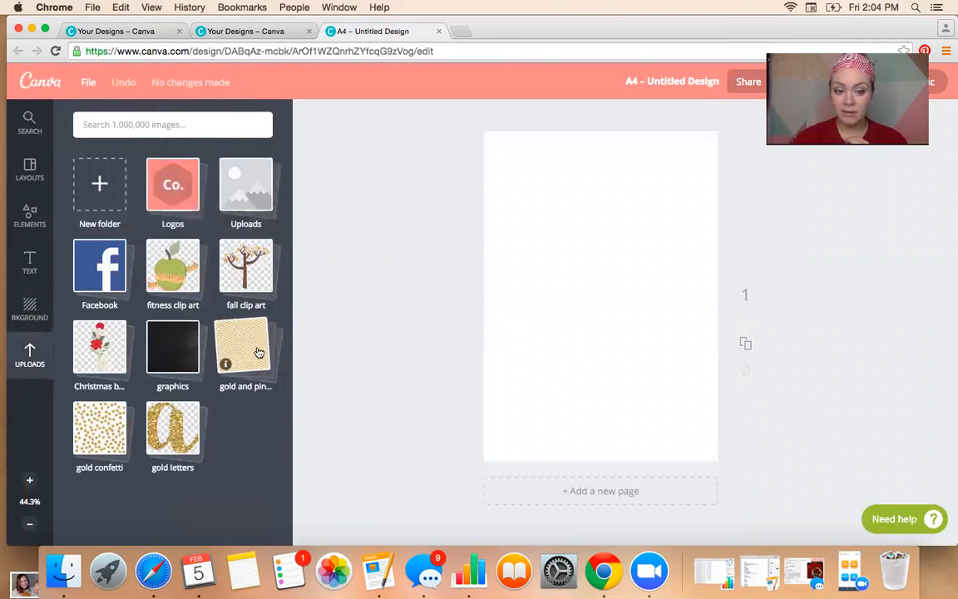
{"action": "scroll", "coordinate": [258, 342], "scroll_direction": "down", "scroll_amount": 1}
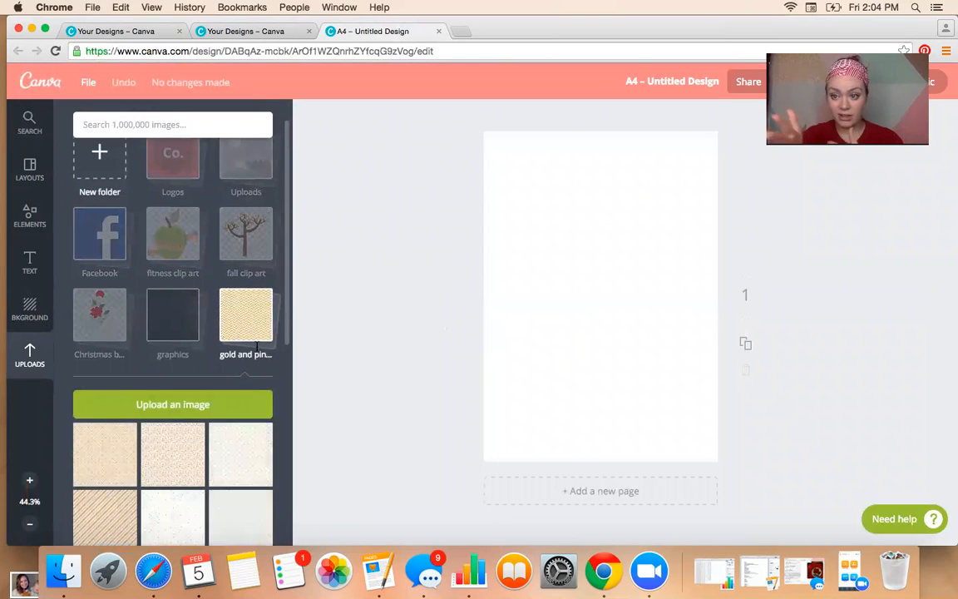
Place the gold horizontal-stripe pattern on the blank page and enlarge it to cover the whole A4 page.
{"action": "scroll", "coordinate": [189, 474], "scroll_direction": "down", "scroll_amount": 5}
{"action": "scroll", "coordinate": [234, 407], "scroll_direction": "down", "scroll_amount": 2}
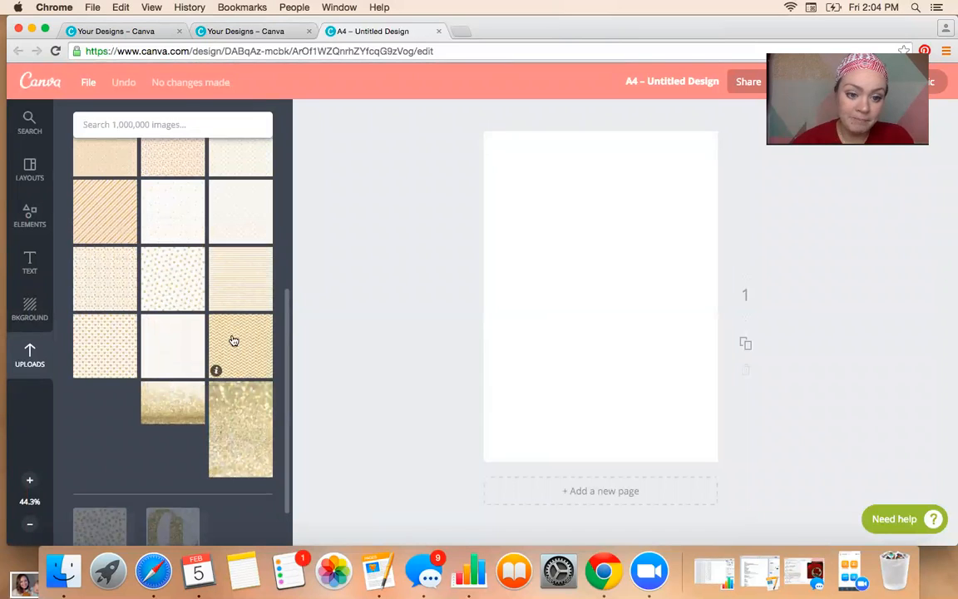
{"action": "left_click_drag", "start_coordinate": [238, 295], "coordinate": [582, 270]}
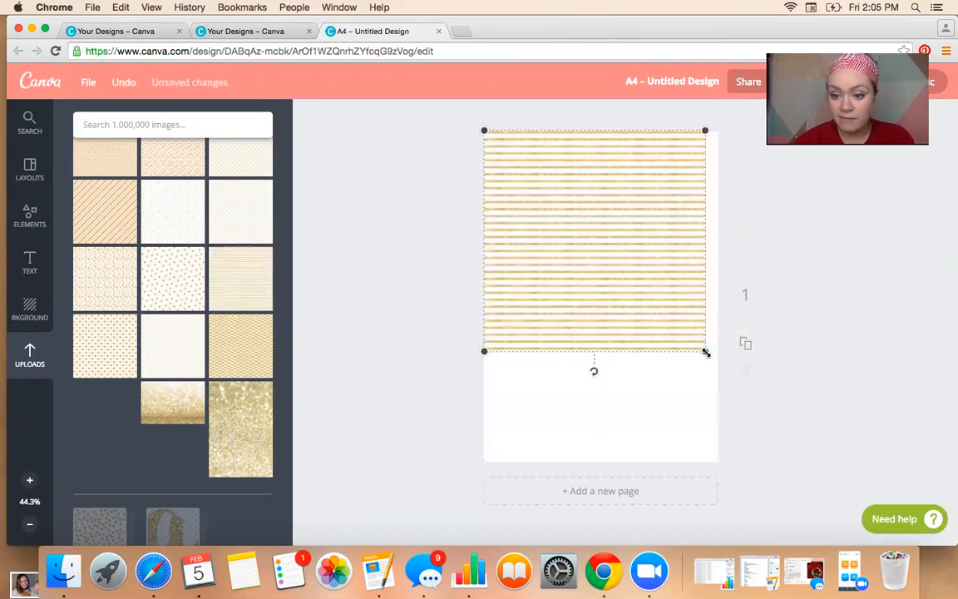
{"action": "left_click_drag", "start_coordinate": [709, 352], "coordinate": [847, 493]}
{"action": "left_click", "coordinate": [899, 394]}
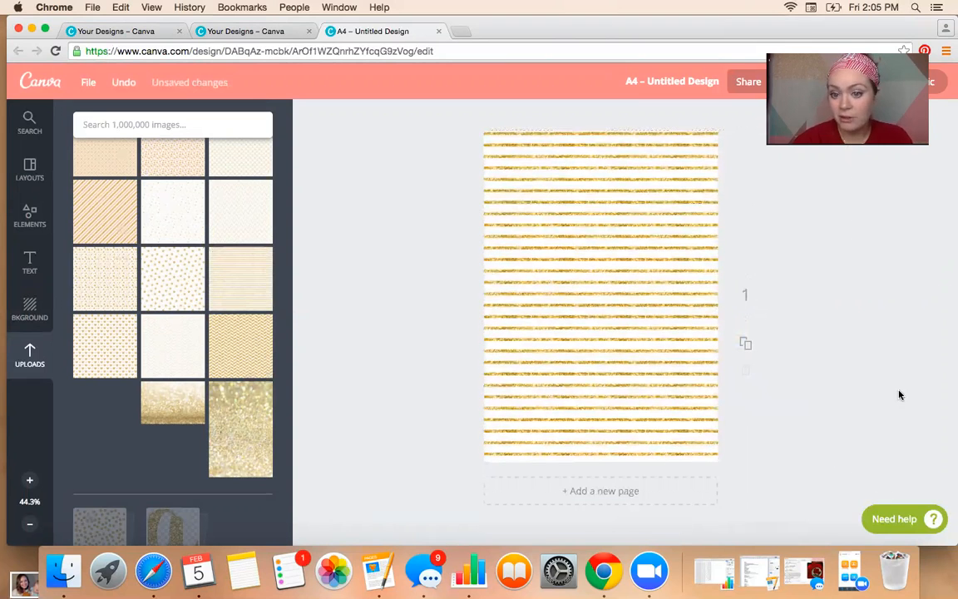
Try the transparency setting on the gold striped background, leaving it at 100.
{"action": "left_click", "coordinate": [628, 296]}
{"action": "left_click", "coordinate": [670, 519]}
{"action": "left_click", "coordinate": [676, 506]}
{"action": "mouse_move", "coordinate": [745, 541]}
{"action": "left_mouse_down"}
{"action": "mouse_move", "coordinate": [696, 541]}
{"action": "mouse_move", "coordinate": [762, 543]}
{"action": "left_mouse_up"}
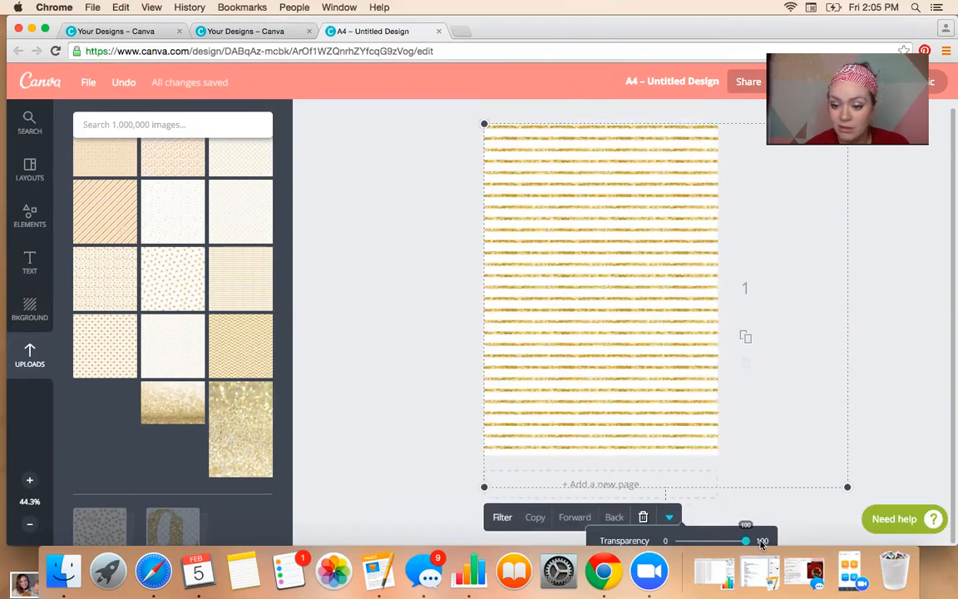
{"action": "left_click", "coordinate": [902, 436]}
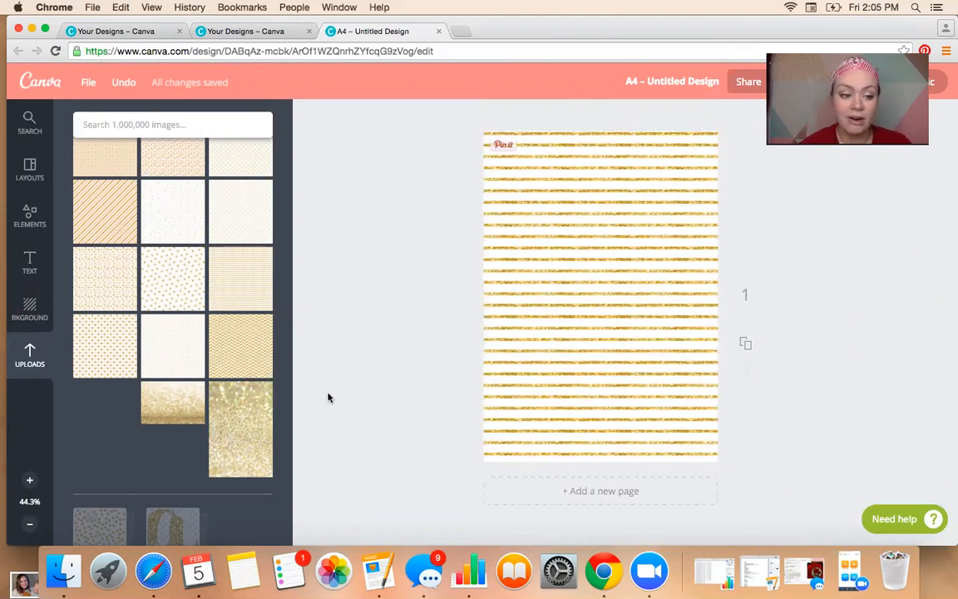
Add a heading reading "Canva Ebook" to the striped page.
{"action": "left_click", "coordinate": [38, 254]}
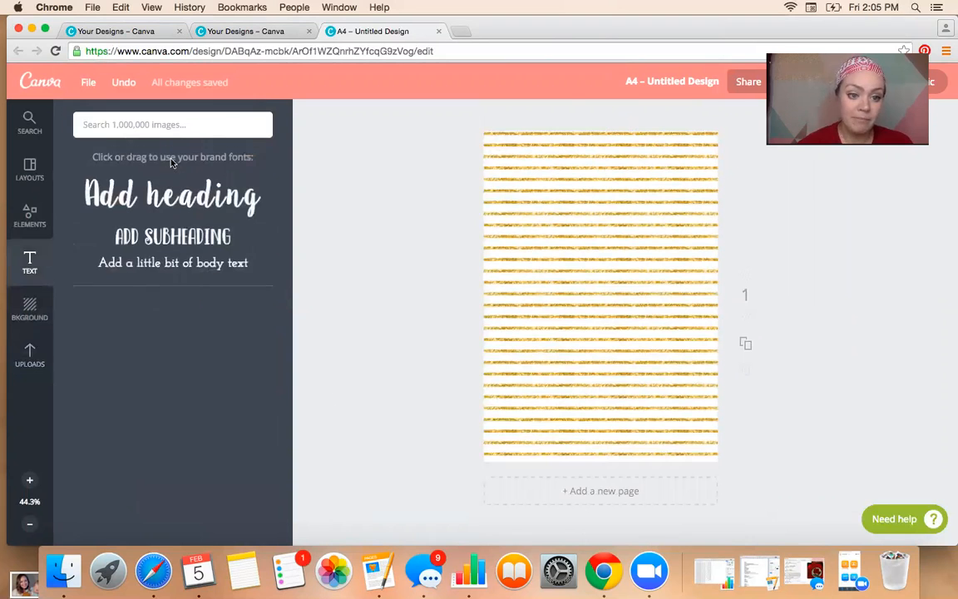
{"action": "left_click", "coordinate": [171, 198]}
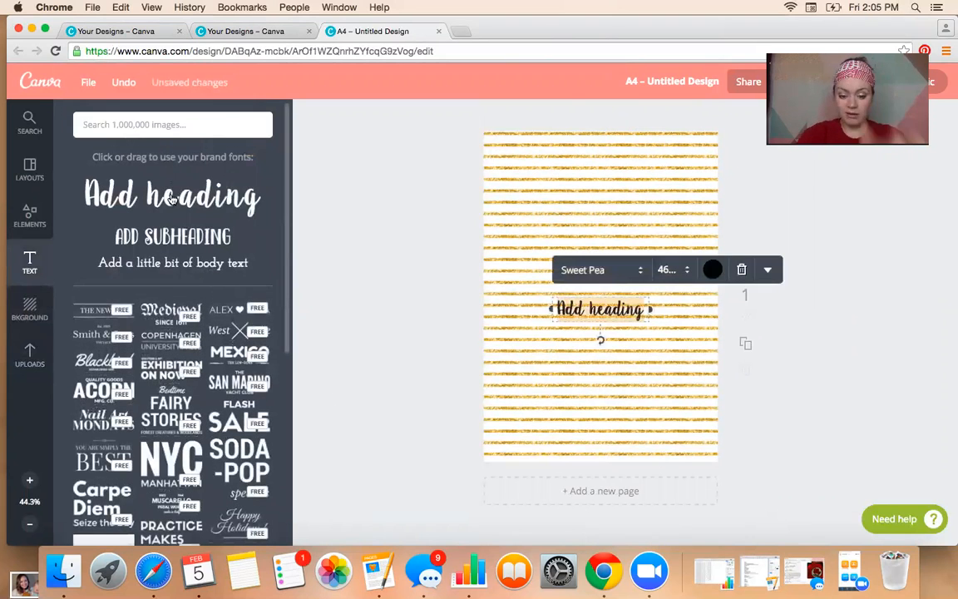
{"action": "key", "text": "BackSpace"}
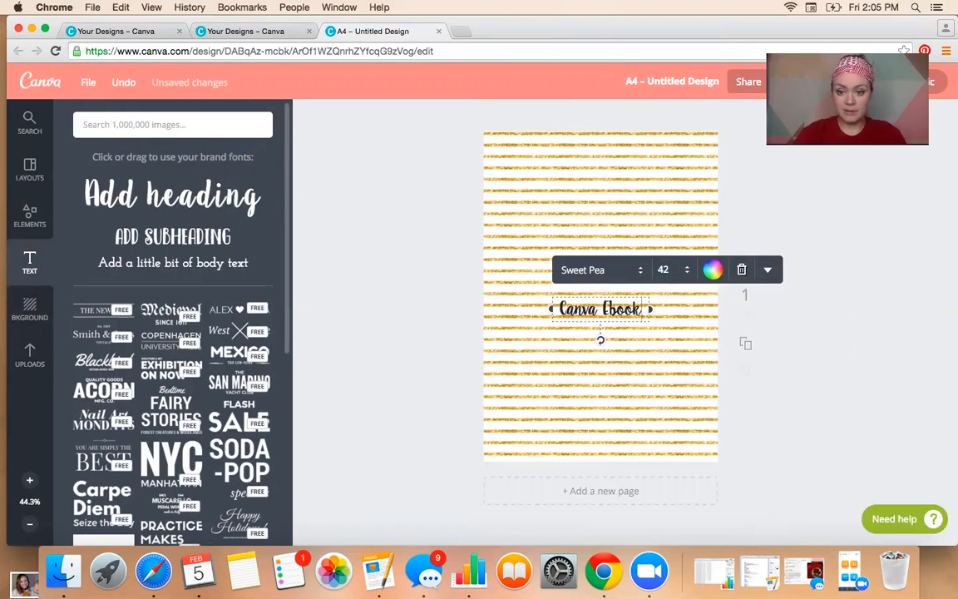
Set the "Canva Ebook" heading's font size to 72 and move it up near the page's upper edge.
{"action": "left_click", "coordinate": [672, 264]}
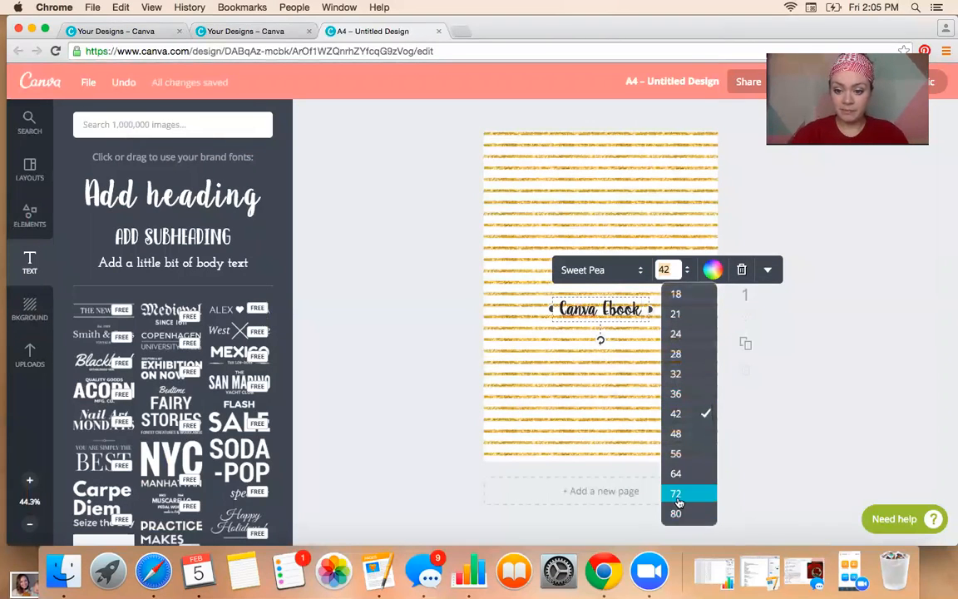
{"action": "left_click", "coordinate": [681, 489]}
{"action": "left_click", "coordinate": [793, 423]}
{"action": "left_click_drag", "start_coordinate": [572, 320], "coordinate": [573, 173]}
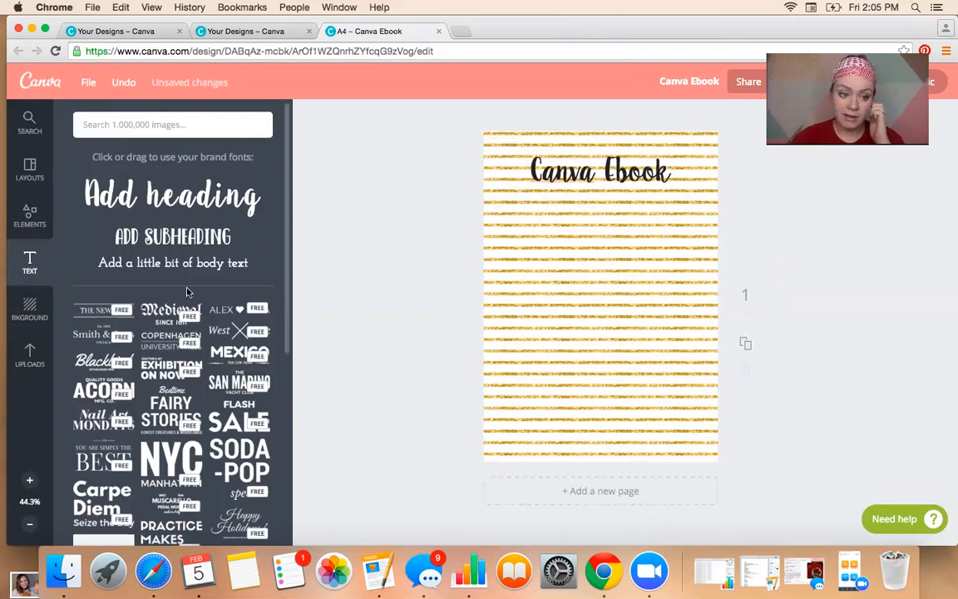
Add a coral square shape to the page and reduce its height to form a wide banner.
{"action": "left_click", "coordinate": [29, 215]}
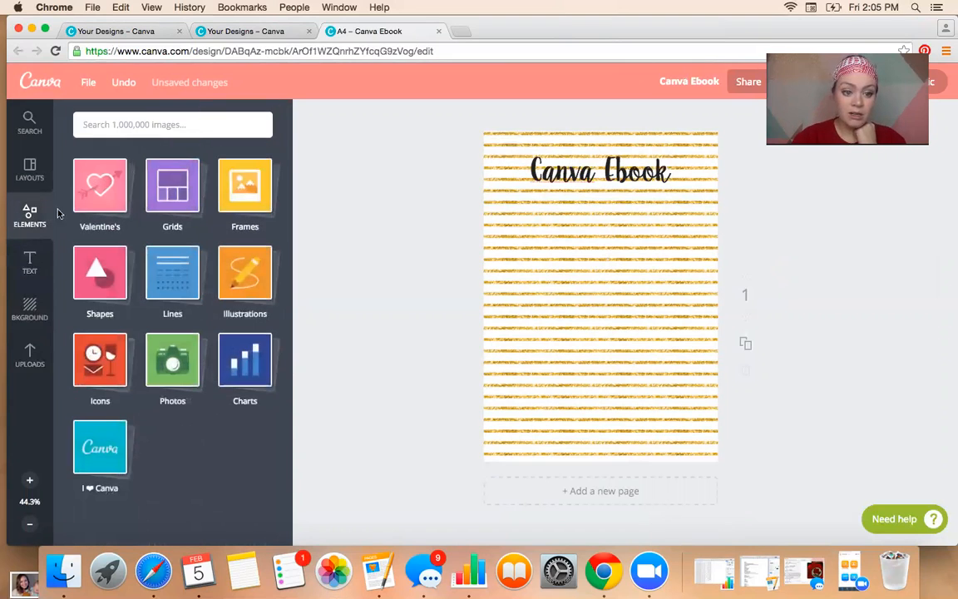
{"action": "left_click", "coordinate": [98, 294]}
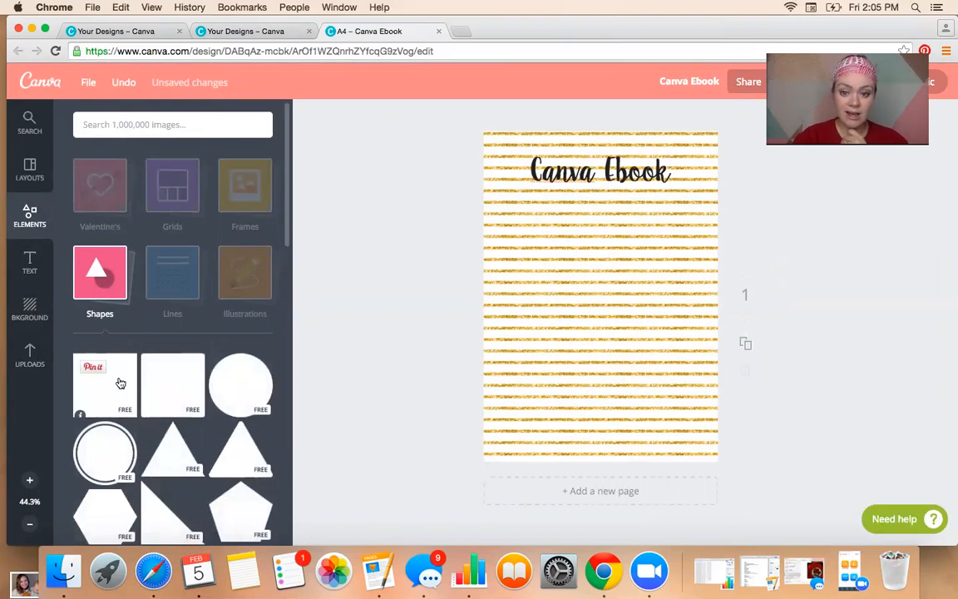
{"action": "left_click", "coordinate": [121, 383]}
{"action": "left_click_drag", "start_coordinate": [600, 197], "coordinate": [608, 332]}
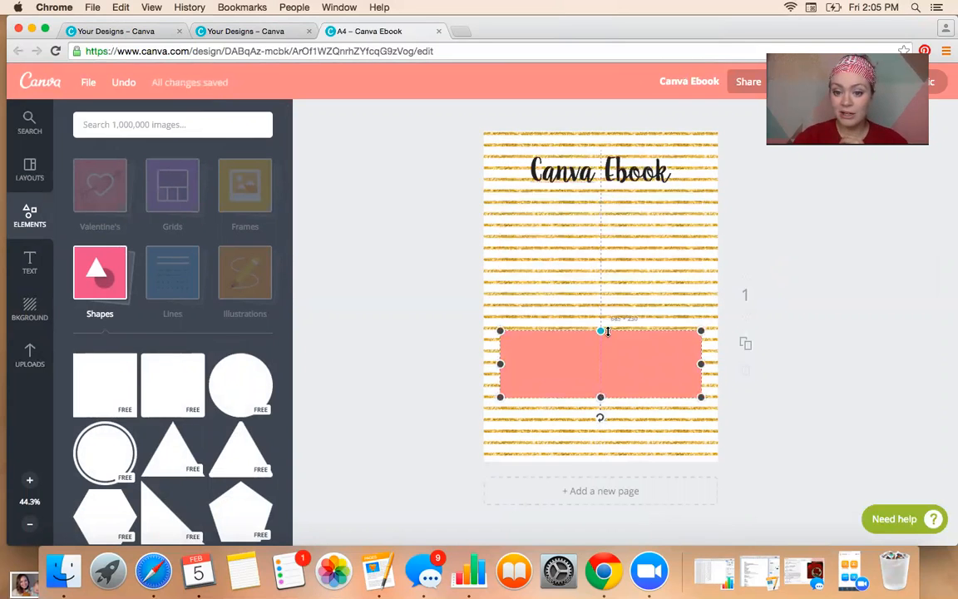
Move the coral banner up to the heading and send it behind the "Canva Ebook" text.
{"action": "left_click_drag", "start_coordinate": [614, 382], "coordinate": [615, 192]}
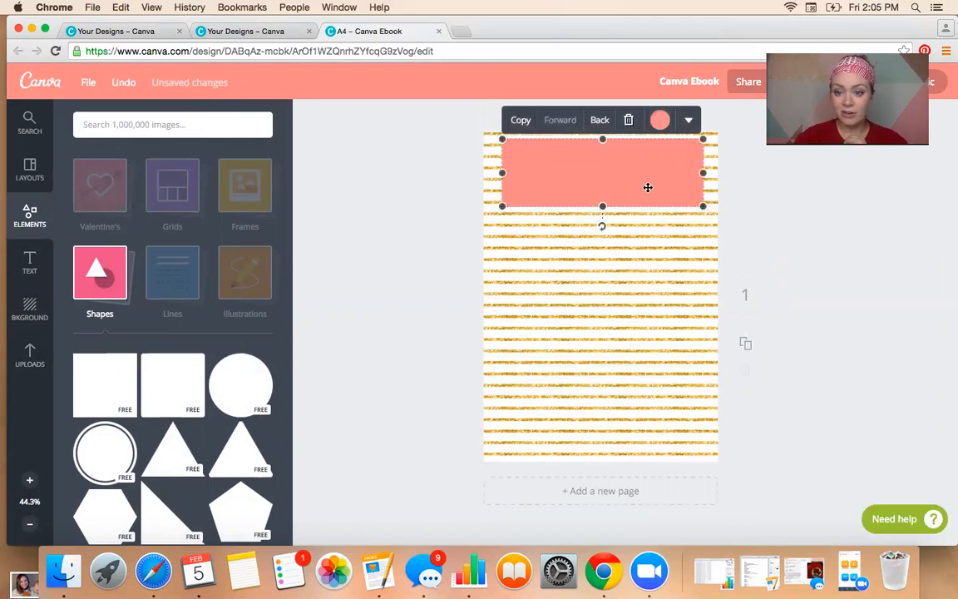
{"action": "left_click", "coordinate": [598, 120]}
{"action": "left_click", "coordinate": [801, 235]}
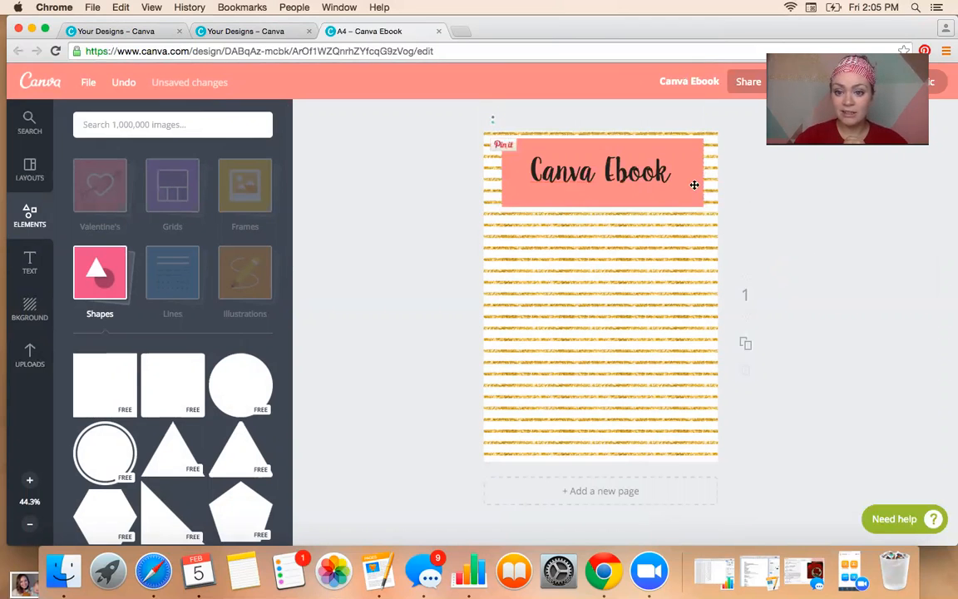
Find the coral rose spray with green leaves in the uploaded graphics folder and add it to the page.
{"action": "left_click", "coordinate": [29, 356]}
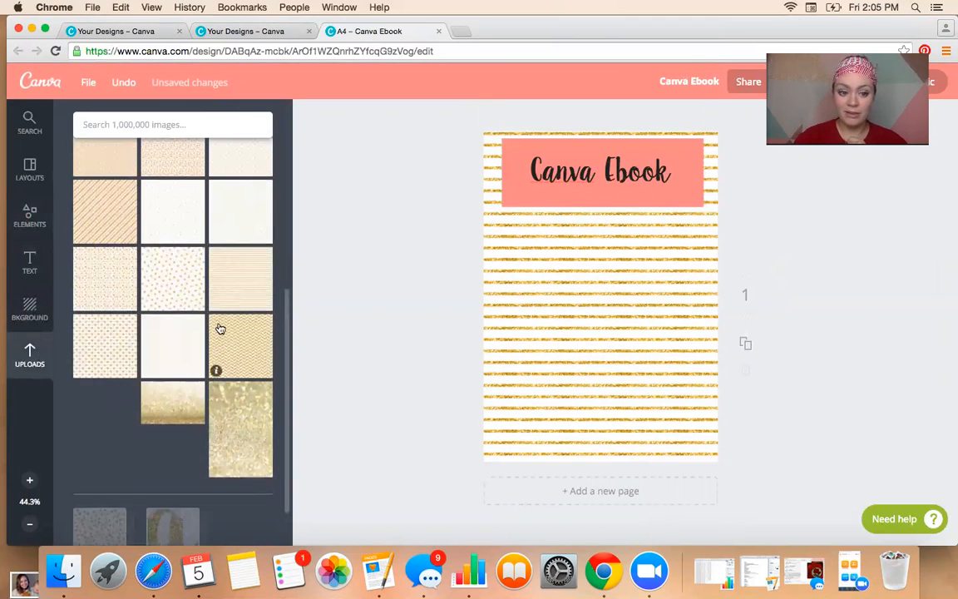
{"action": "scroll", "coordinate": [220, 326], "scroll_direction": "up", "scroll_amount": 5}
{"action": "left_click", "coordinate": [238, 236]}
{"action": "left_click", "coordinate": [176, 268]}
{"action": "left_click", "coordinate": [178, 367]}
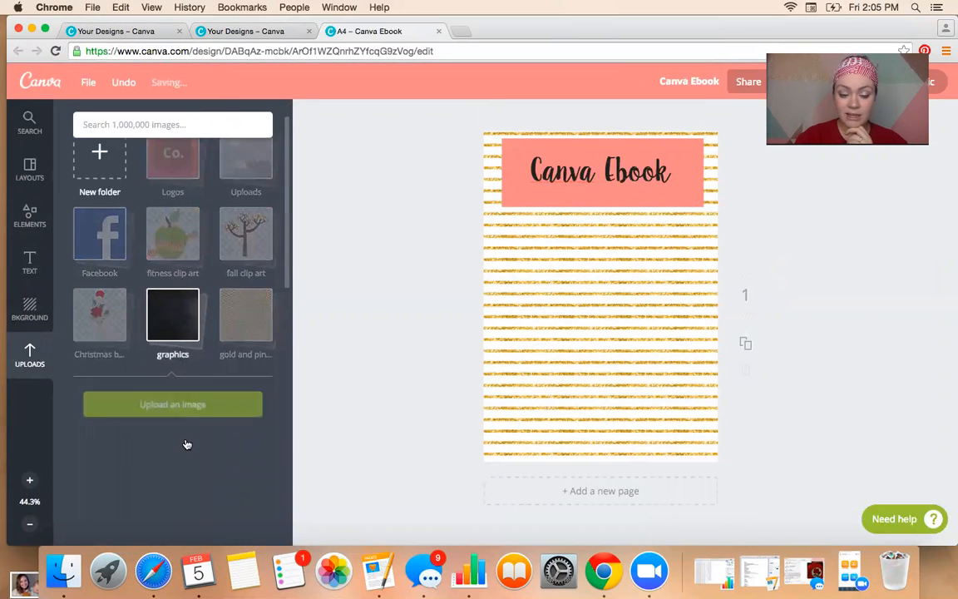
{"action": "scroll", "coordinate": [186, 443], "scroll_direction": "down", "scroll_amount": 5}
{"action": "scroll", "coordinate": [186, 444], "scroll_direction": "down", "scroll_amount": 2}
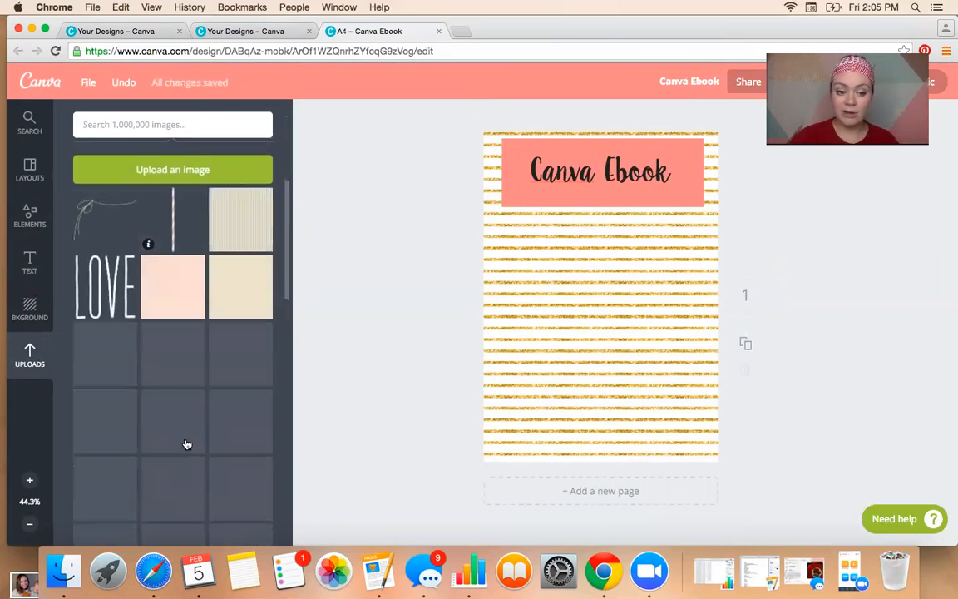
{"action": "scroll", "coordinate": [186, 444], "scroll_direction": "down", "scroll_amount": 5}
{"action": "scroll", "coordinate": [186, 444], "scroll_direction": "down", "scroll_amount": 8}
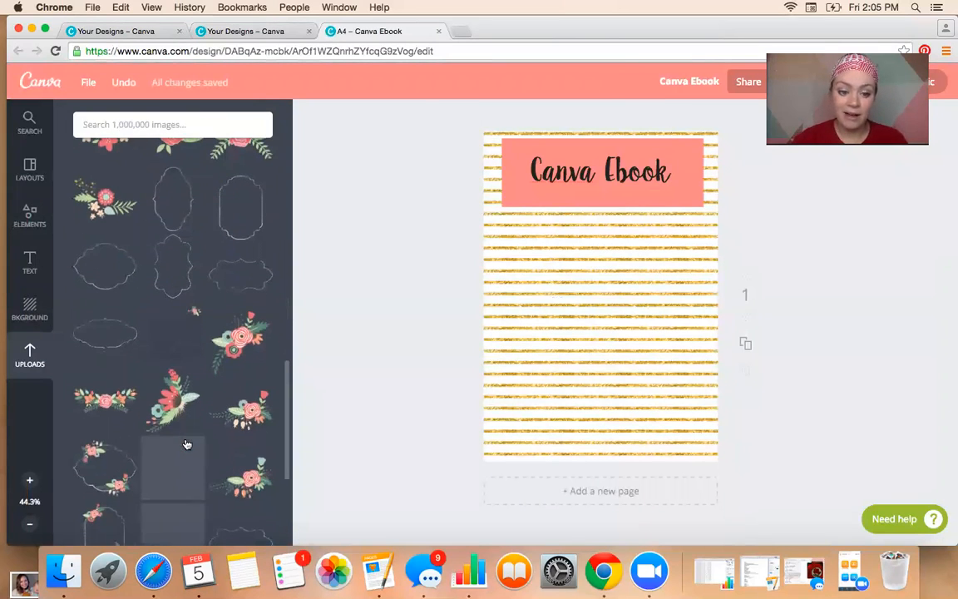
{"action": "left_click_drag", "start_coordinate": [250, 414], "coordinate": [596, 227]}
Shrink the flower spray and place it over the coral banner's lower-right corner.
{"action": "left_click_drag", "start_coordinate": [663, 262], "coordinate": [665, 237]}
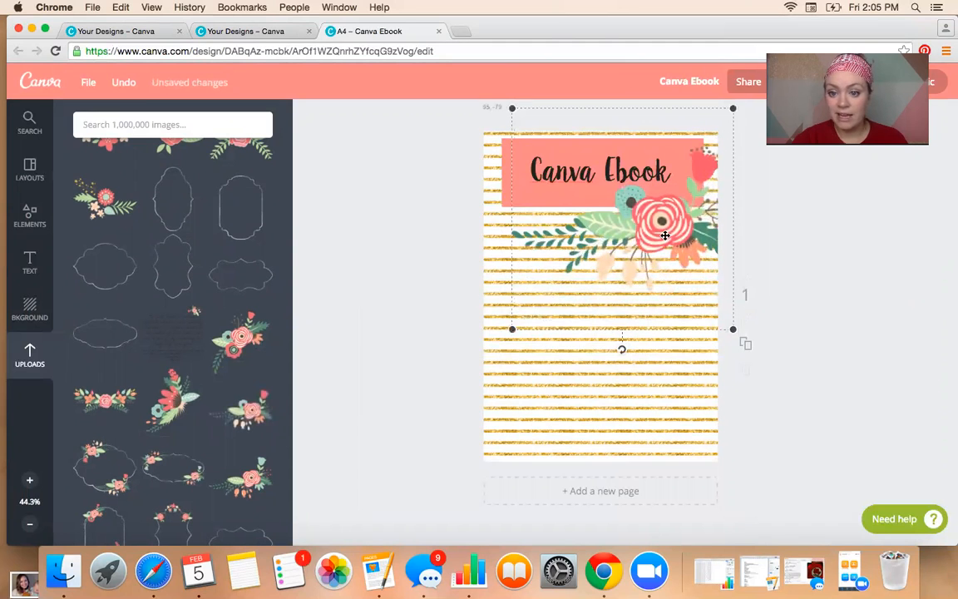
{"action": "left_click_drag", "start_coordinate": [735, 108], "coordinate": [673, 194]}
{"action": "left_click_drag", "start_coordinate": [614, 261], "coordinate": [664, 220]}
Set the coral banner's transparency to about 69 so the gold stripes show through.
{"action": "left_click", "coordinate": [504, 182]}
{"action": "left_click", "coordinate": [687, 121]}
{"action": "left_click", "coordinate": [697, 172]}
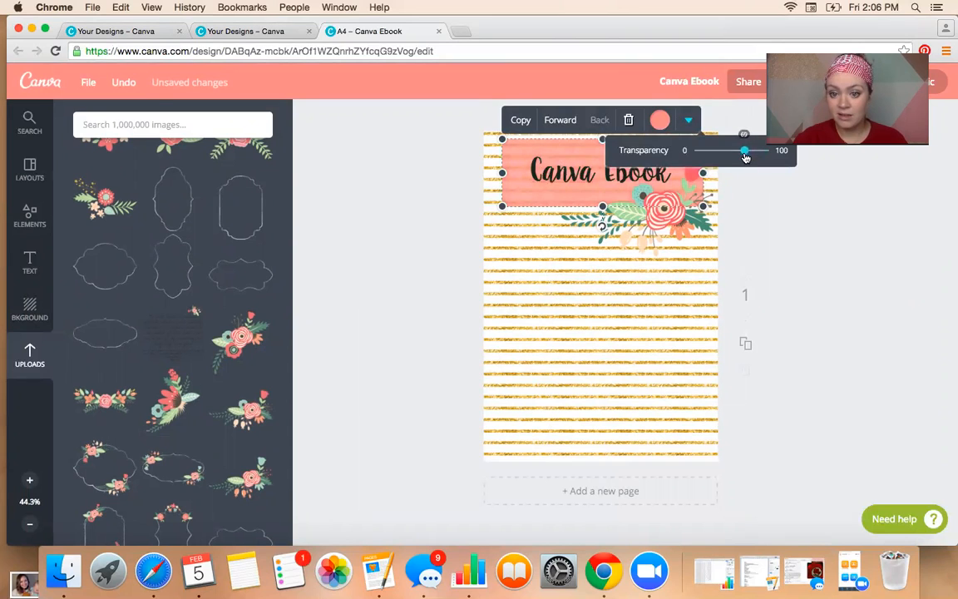
{"action": "left_click", "coordinate": [774, 261]}
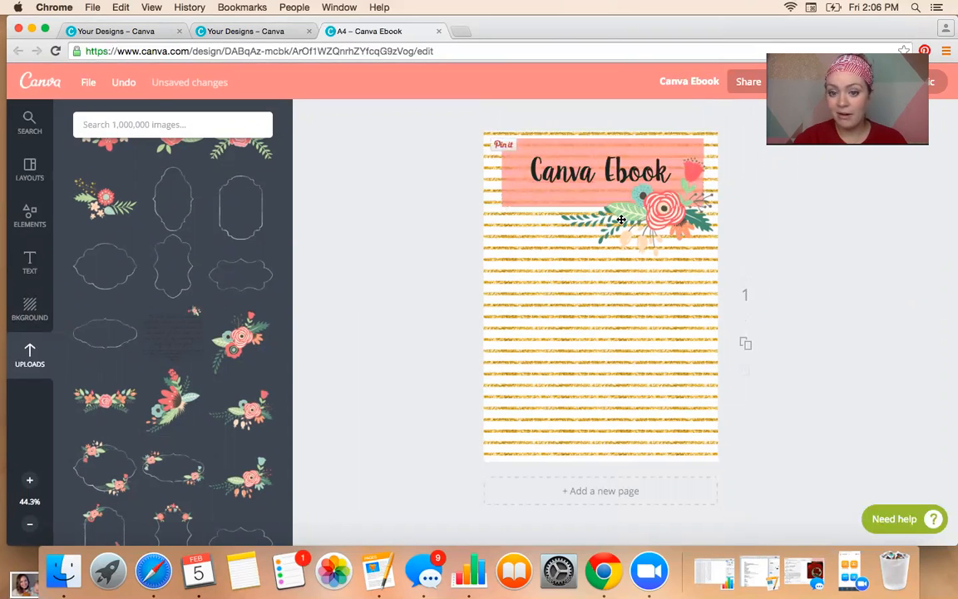
Narrow the coral banner on all four sides to fit closely around the heading, and nudge the flower spray slightly.
{"action": "left_click", "coordinate": [534, 198]}
{"action": "left_click_drag", "start_coordinate": [502, 163], "coordinate": [519, 169]}
{"action": "left_click_drag", "start_coordinate": [608, 139], "coordinate": [609, 147]}
{"action": "left_click_drag", "start_coordinate": [703, 177], "coordinate": [683, 177]}
{"action": "left_click_drag", "start_coordinate": [599, 207], "coordinate": [600, 197]}
{"action": "left_click_drag", "start_coordinate": [665, 224], "coordinate": [664, 224]}
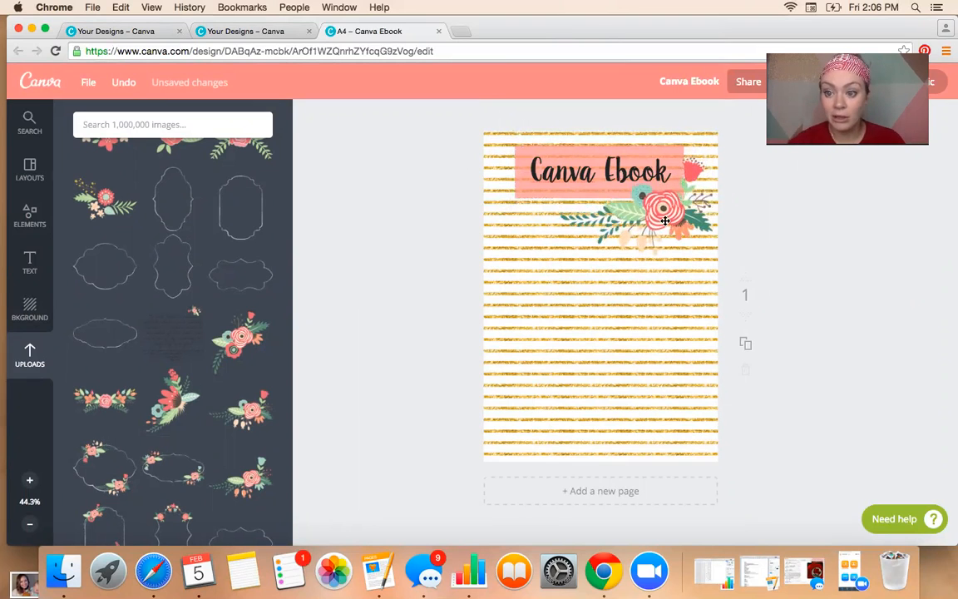
Change the "Canva Ebook" heading's text colour to white.
{"action": "left_click", "coordinate": [586, 166]}
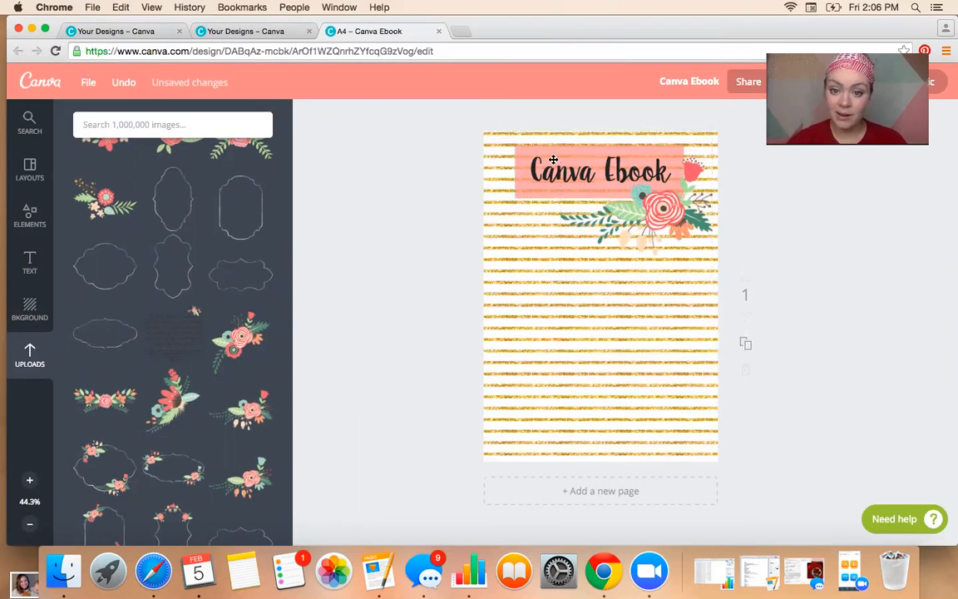
{"action": "left_click", "coordinate": [699, 123]}
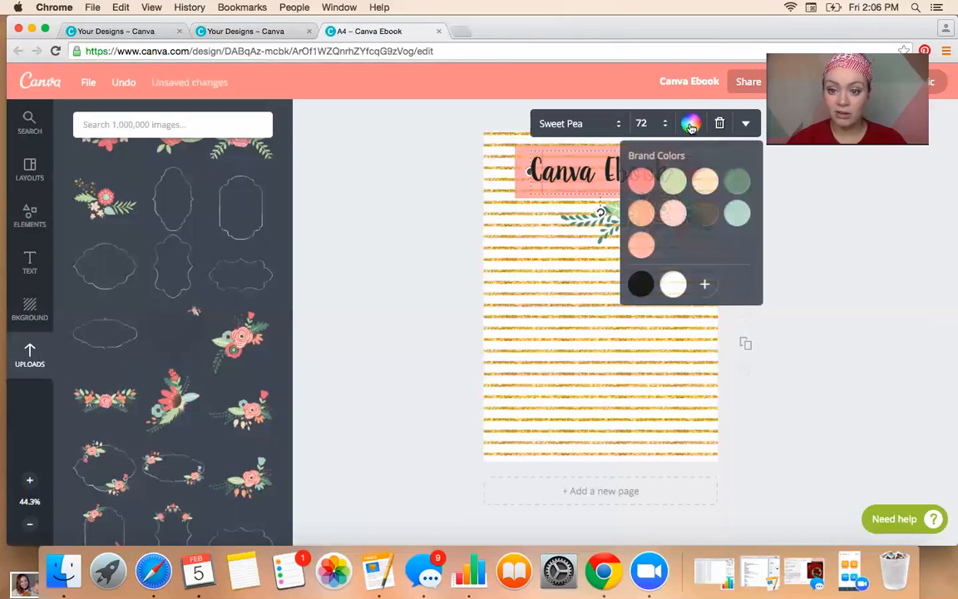
{"action": "left_click", "coordinate": [675, 284]}
{"action": "left_click", "coordinate": [836, 275]}
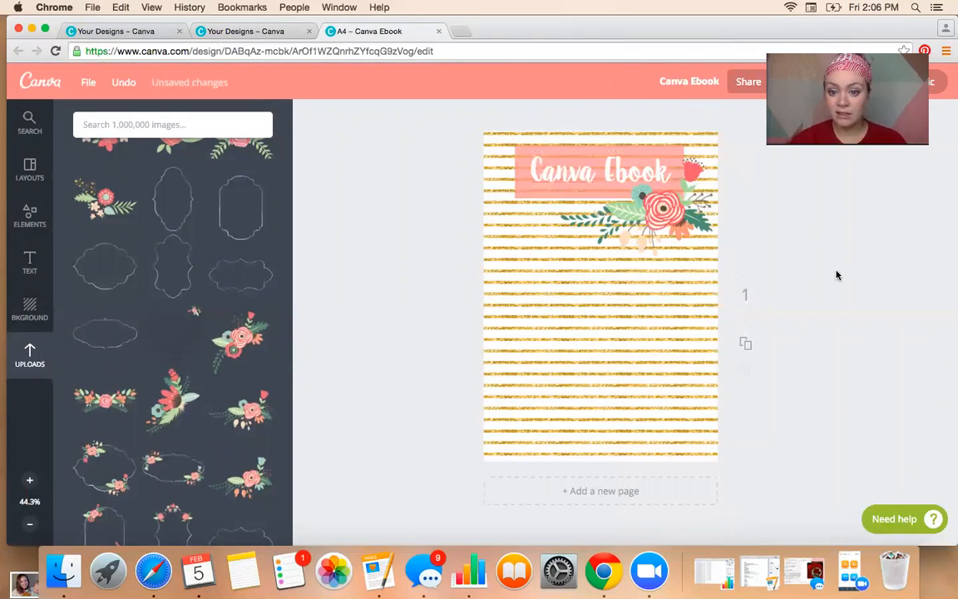
{"action": "left_click", "coordinate": [588, 172]}
{"action": "left_click", "coordinate": [821, 258]}
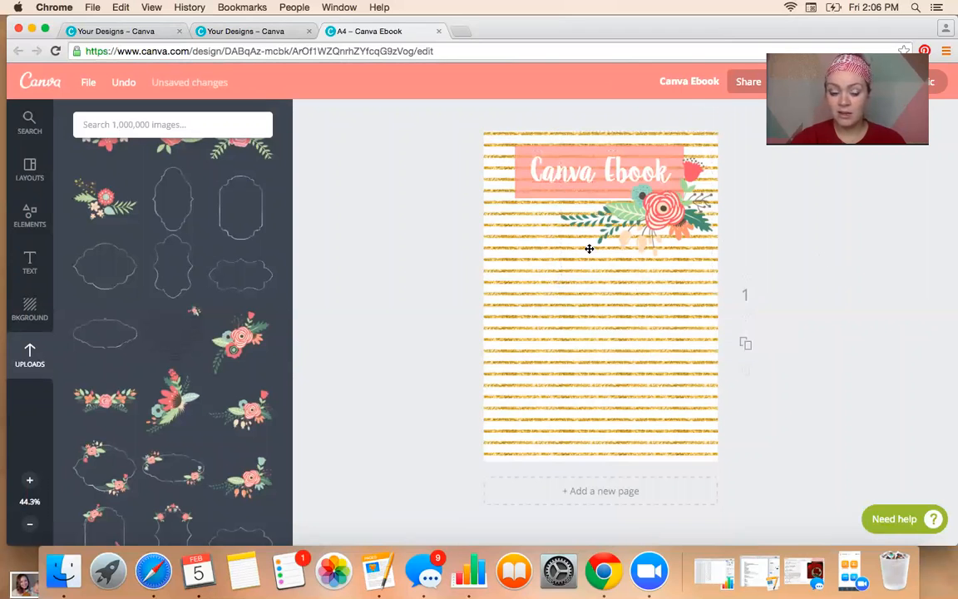
Add a subheading with the author's byline, "By" followed by the author's full name, in the middle of the page.
{"action": "scroll", "coordinate": [139, 311], "scroll_direction": "up", "scroll_amount": 5}
{"action": "left_click", "coordinate": [30, 262]}
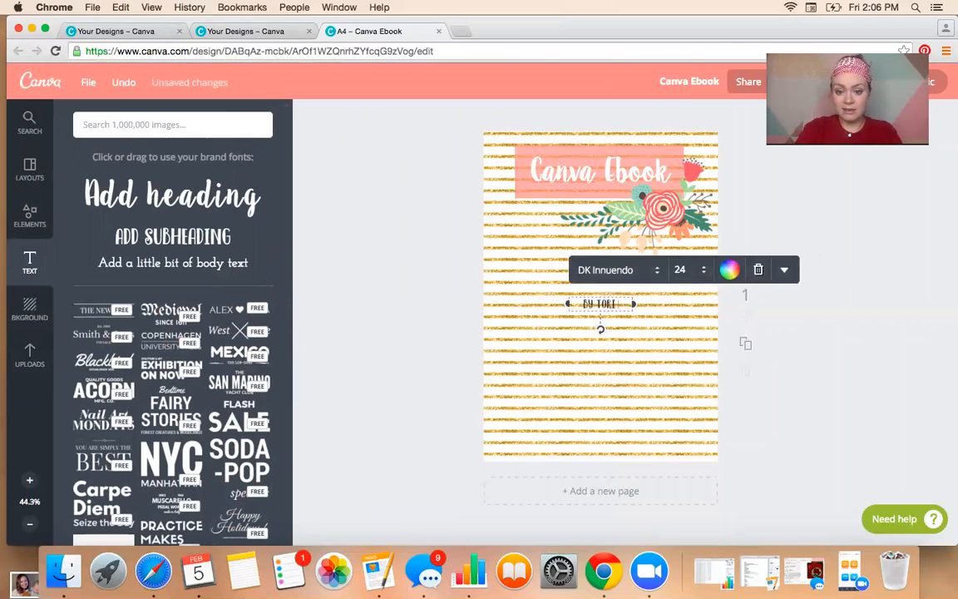
{"action": "type", "text": "LIVENT"}
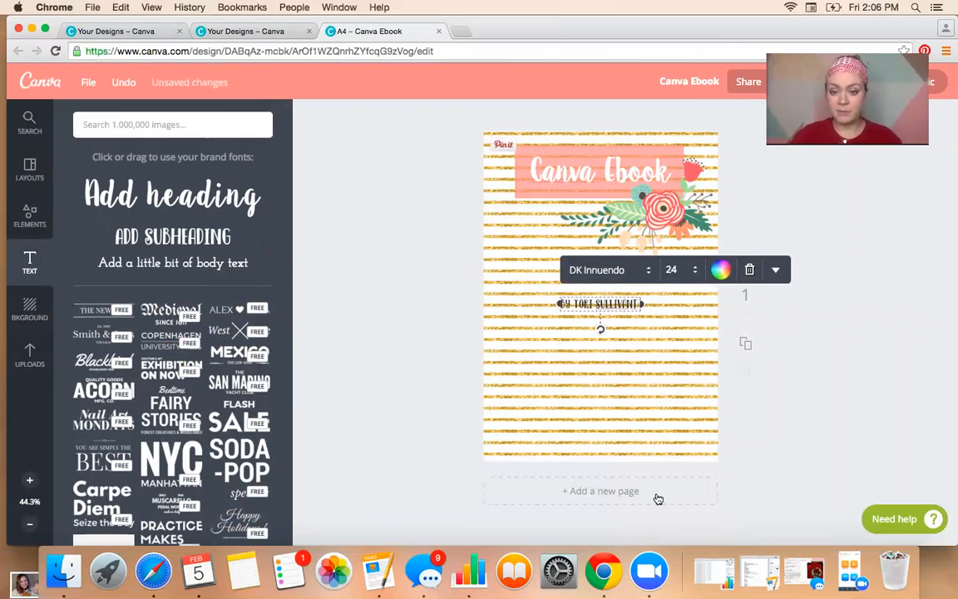
{"action": "left_click", "coordinate": [839, 476]}
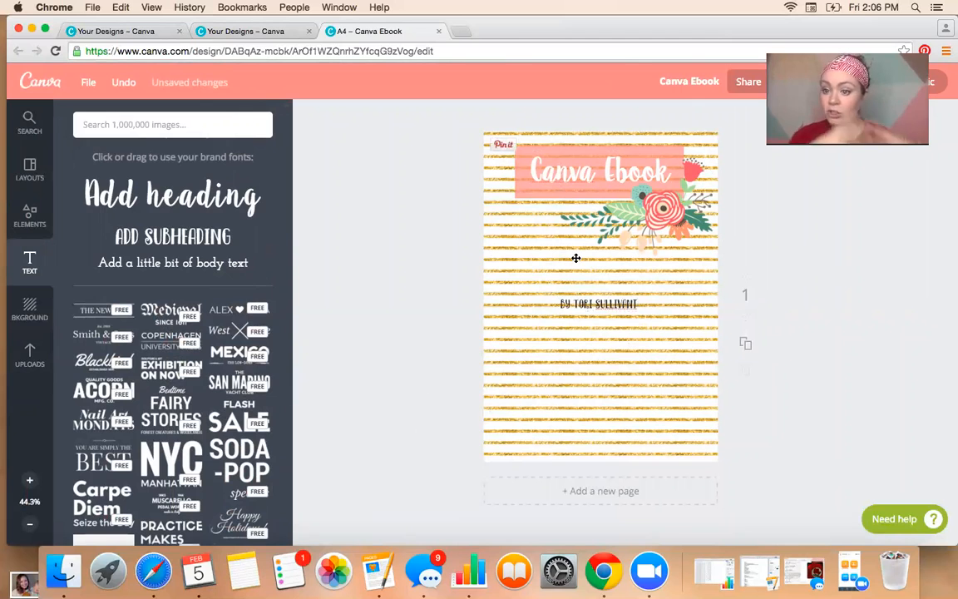
Add a rounded-square photo frame from the frame elements to the lower half of the cover and move the byline up above it.
{"action": "left_click", "coordinate": [34, 350]}
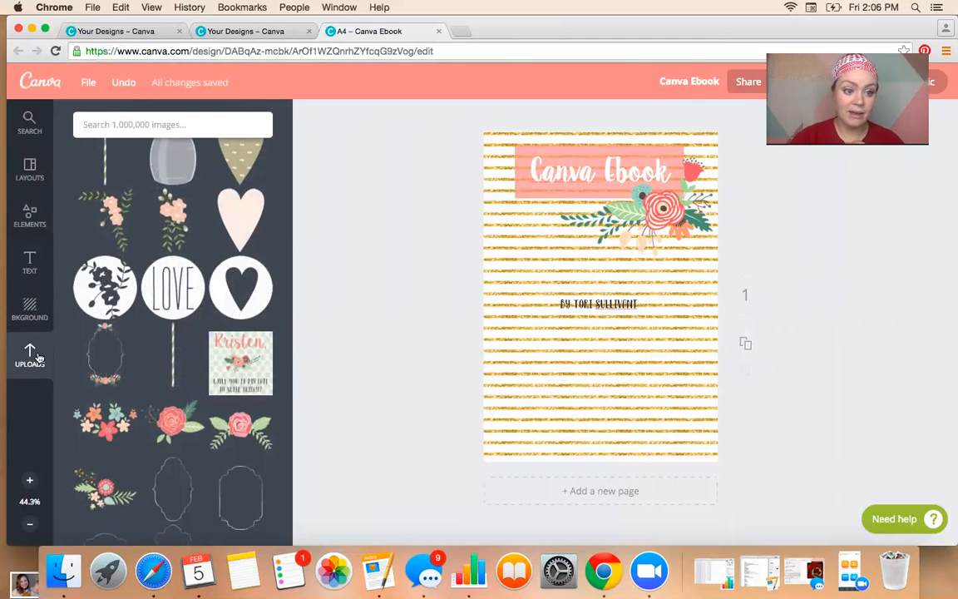
{"action": "left_click", "coordinate": [30, 214]}
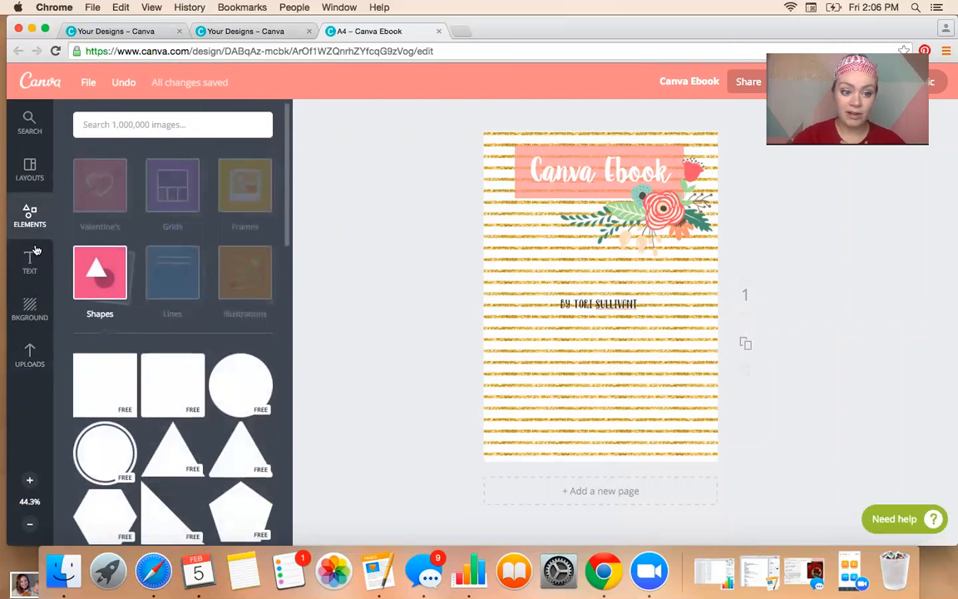
{"action": "left_click", "coordinate": [243, 189]}
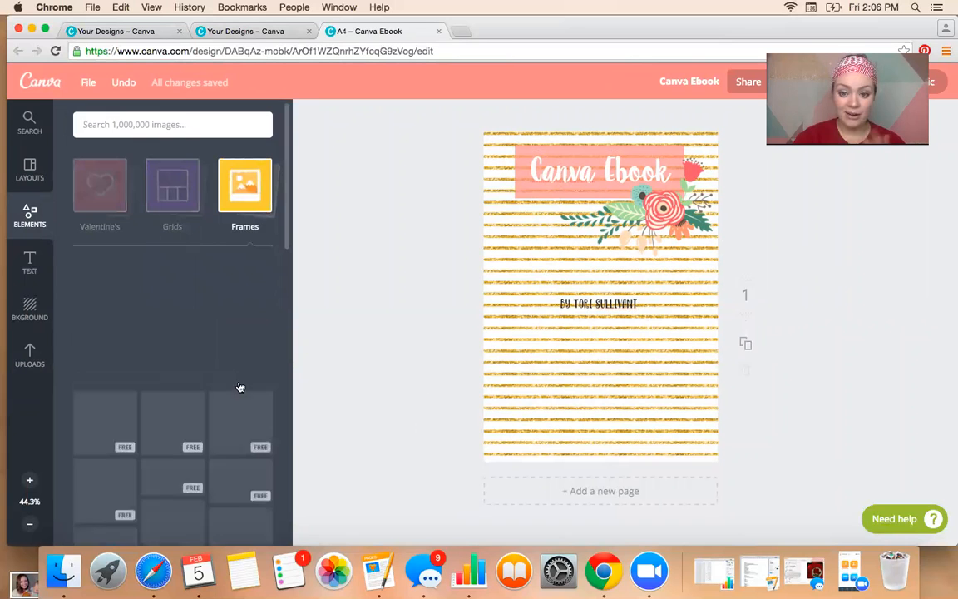
{"action": "scroll", "coordinate": [225, 380], "scroll_direction": "down", "scroll_amount": 10}
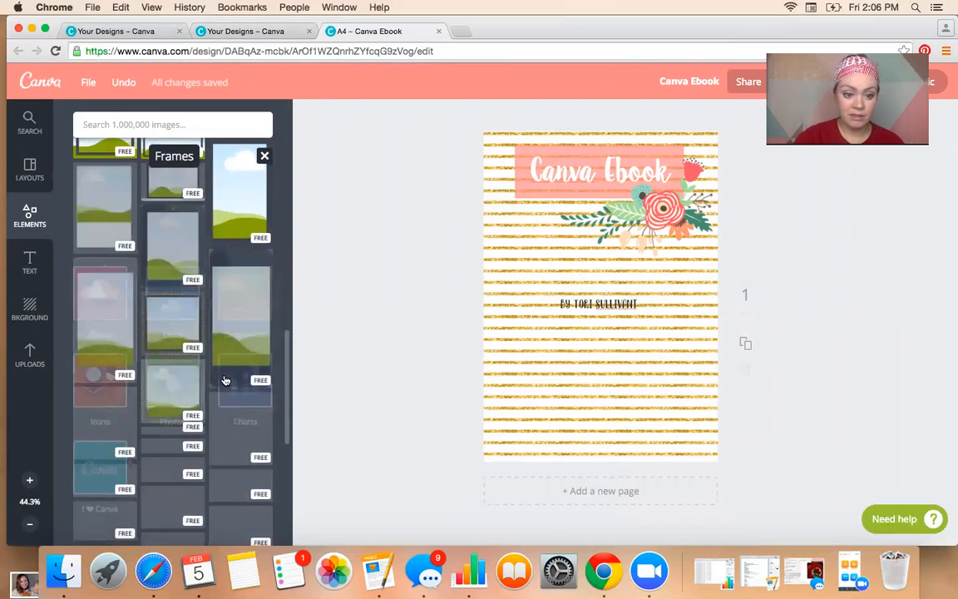
{"action": "scroll", "coordinate": [224, 379], "scroll_direction": "down", "scroll_amount": 5}
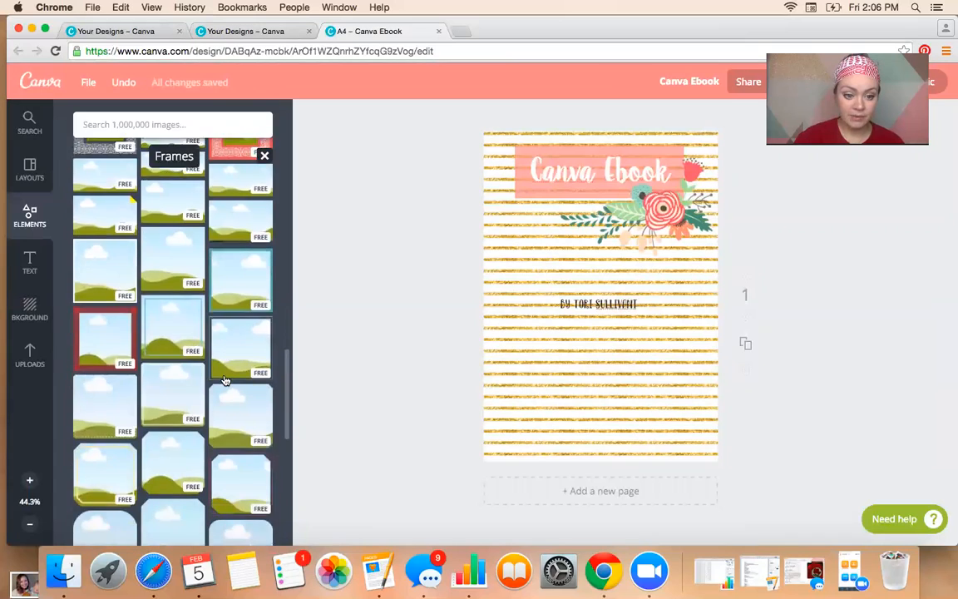
{"action": "left_click_drag", "start_coordinate": [217, 380], "coordinate": [573, 359]}
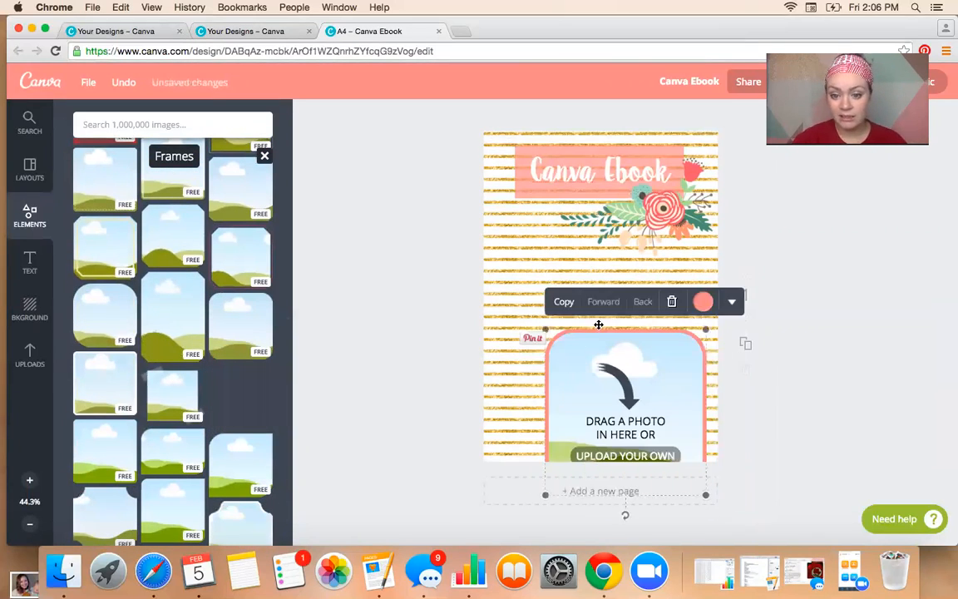
{"action": "left_click_drag", "start_coordinate": [580, 305], "coordinate": [579, 265]}
{"action": "left_click_drag", "start_coordinate": [601, 367], "coordinate": [579, 322]}
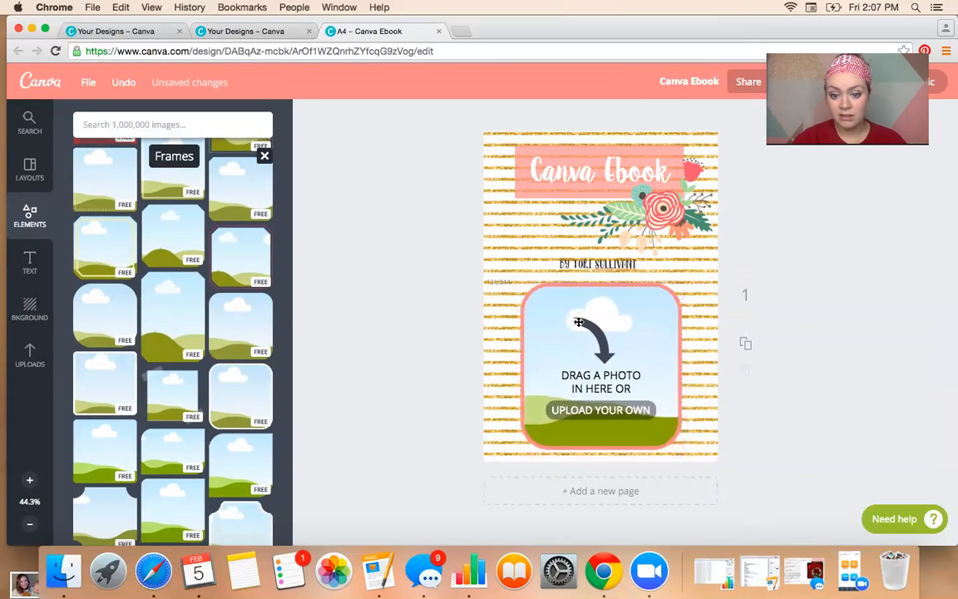
Try to fill the rounded frame with a photo of a woman and toddler from the Facebook photos folder.
{"action": "left_click", "coordinate": [29, 353]}
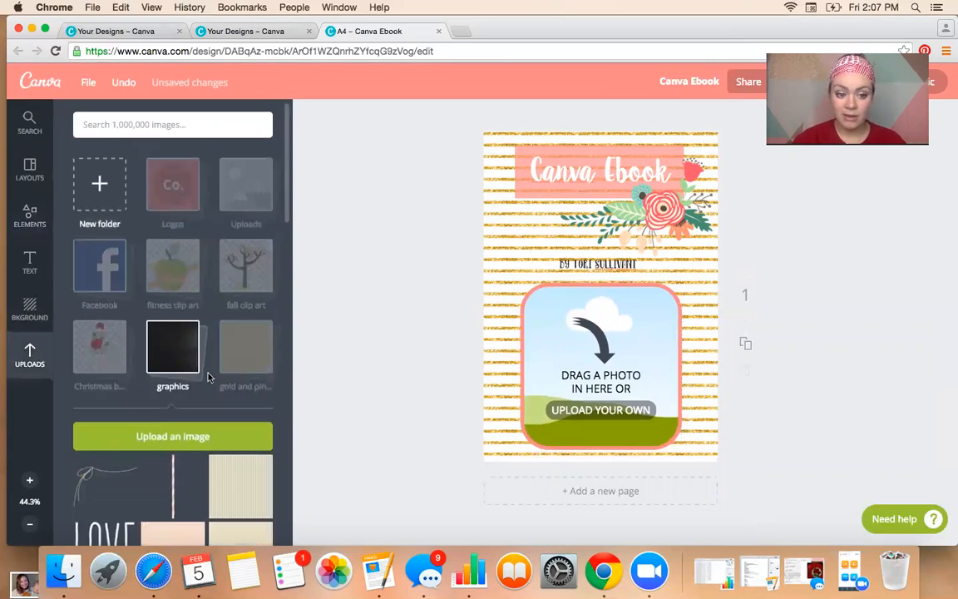
{"action": "left_click", "coordinate": [242, 193]}
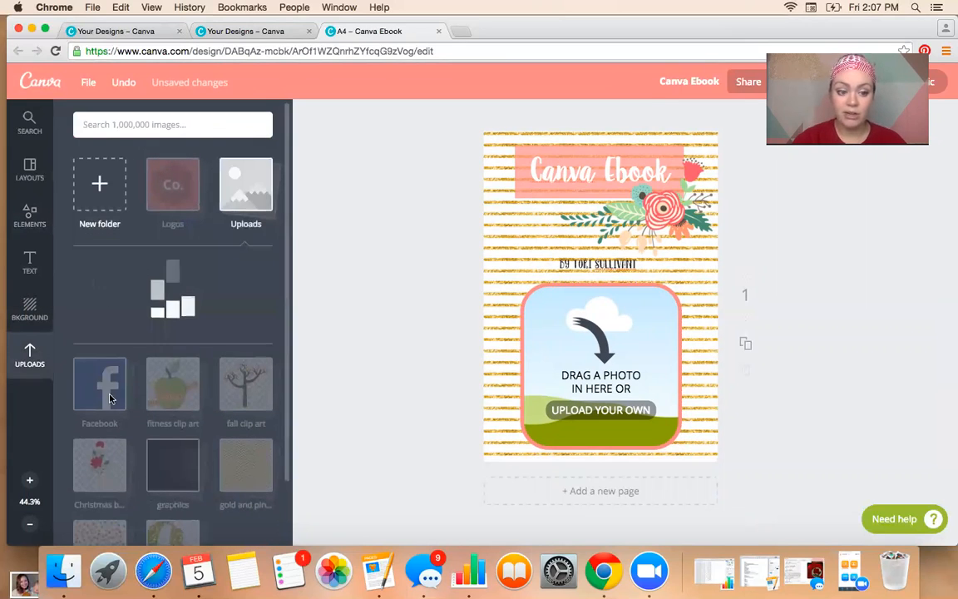
{"action": "left_click", "coordinate": [98, 378]}
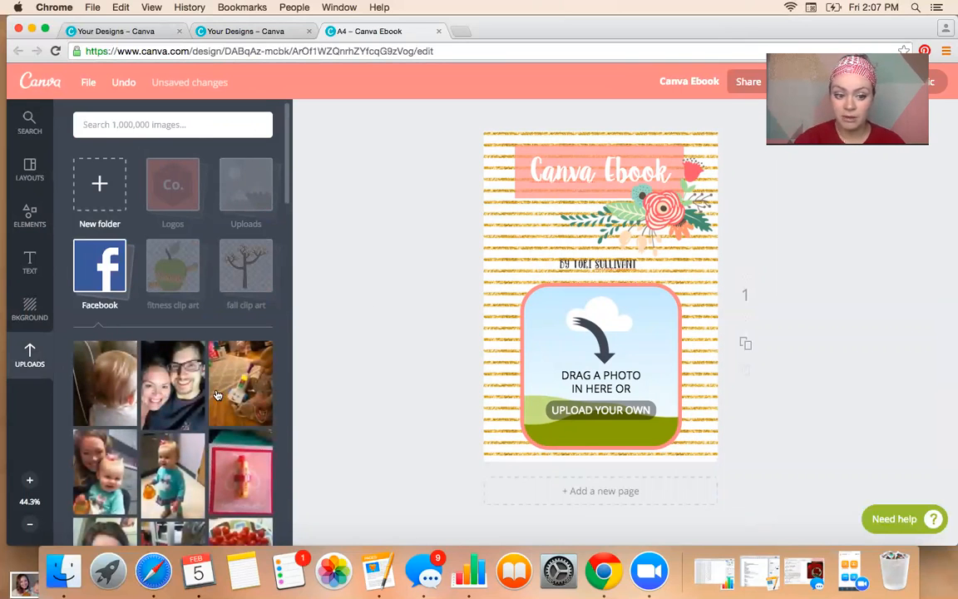
{"action": "left_click_drag", "start_coordinate": [107, 483], "coordinate": [633, 423]}
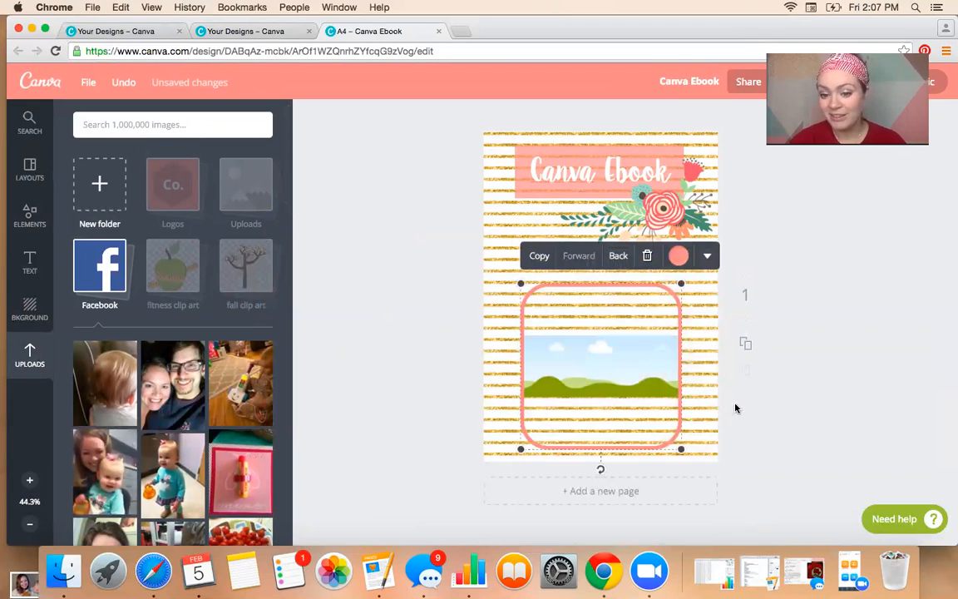
{"action": "mouse_move", "coordinate": [617, 362]}
{"action": "left_mouse_down"}
{"action": "mouse_move", "coordinate": [581, 374]}
{"action": "mouse_move", "coordinate": [621, 362]}
{"action": "left_mouse_up"}
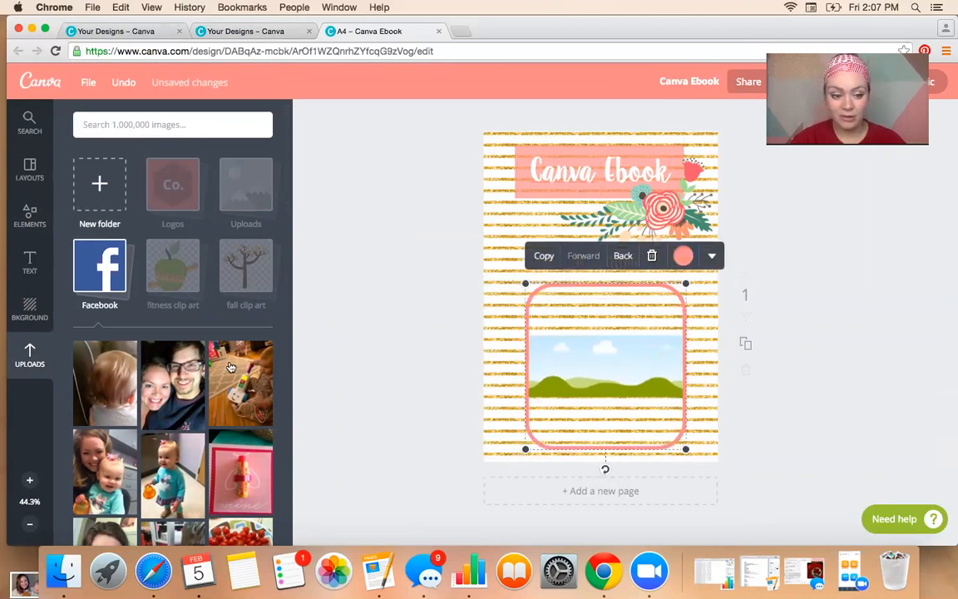
Fill the rounded frame with the uploaded photo of the woman in a light green tank top, and nudge the frame up beneath the byline.
{"action": "left_click", "coordinate": [236, 193]}
{"action": "mouse_move", "coordinate": [177, 335]}
{"action": "left_mouse_down"}
{"action": "mouse_move", "coordinate": [488, 373]}
{"action": "mouse_move", "coordinate": [482, 453]}
{"action": "mouse_move", "coordinate": [180, 333]}
{"action": "left_mouse_up"}
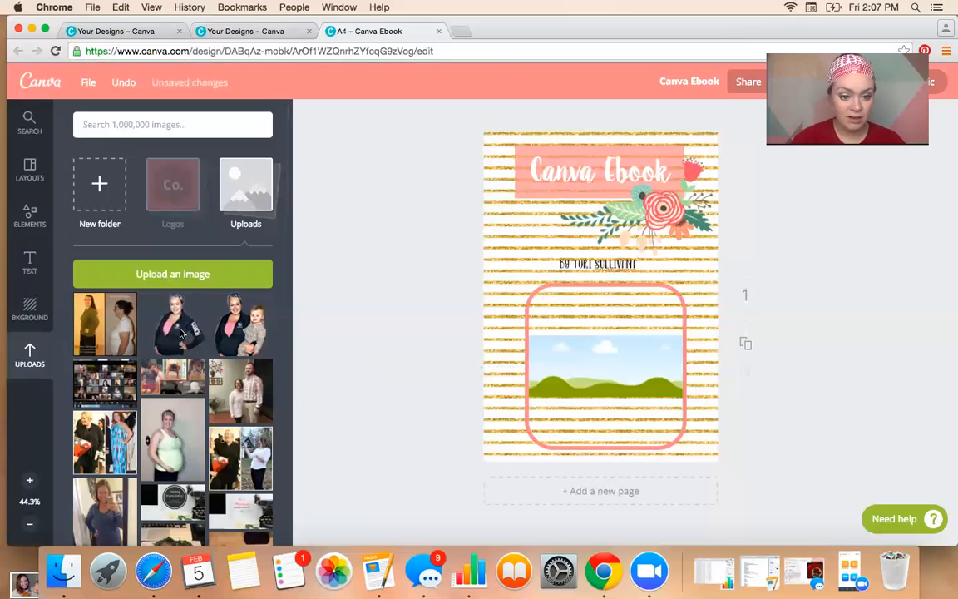
{"action": "left_click_drag", "start_coordinate": [172, 440], "coordinate": [624, 378]}
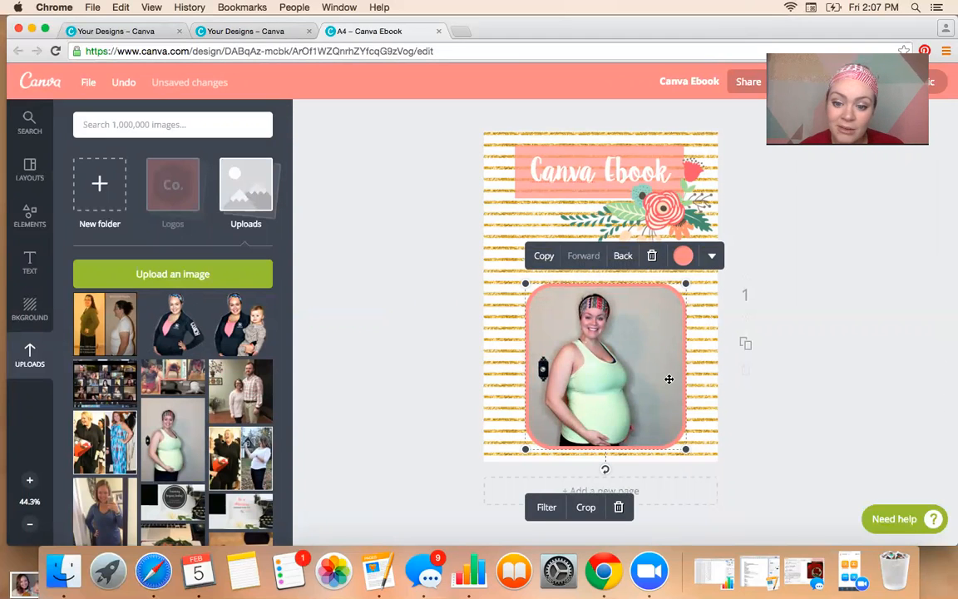
{"action": "left_click_drag", "start_coordinate": [624, 384], "coordinate": [629, 375]}
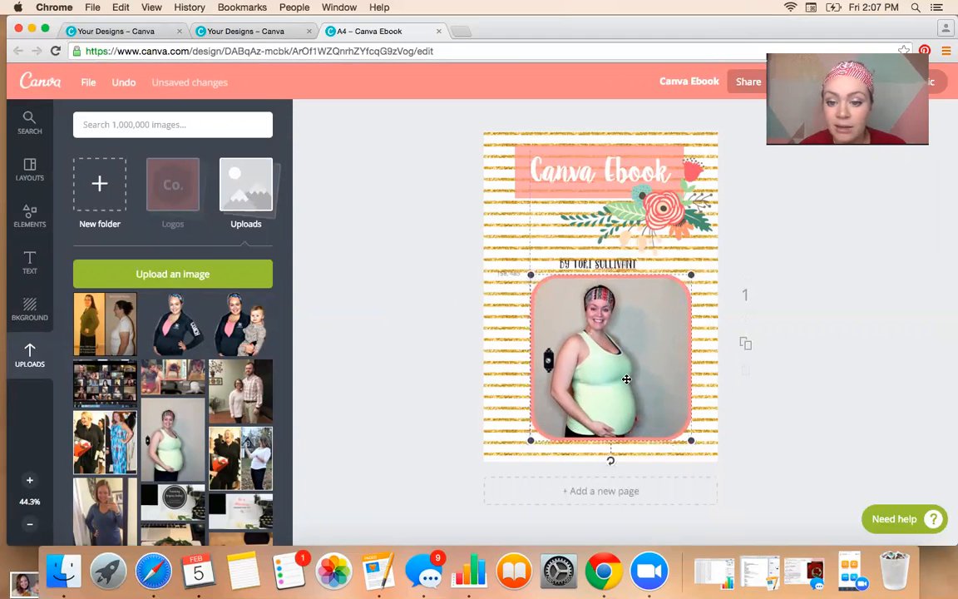
Duplicate the cover page and delete the copy.
{"action": "left_click", "coordinate": [746, 348]}
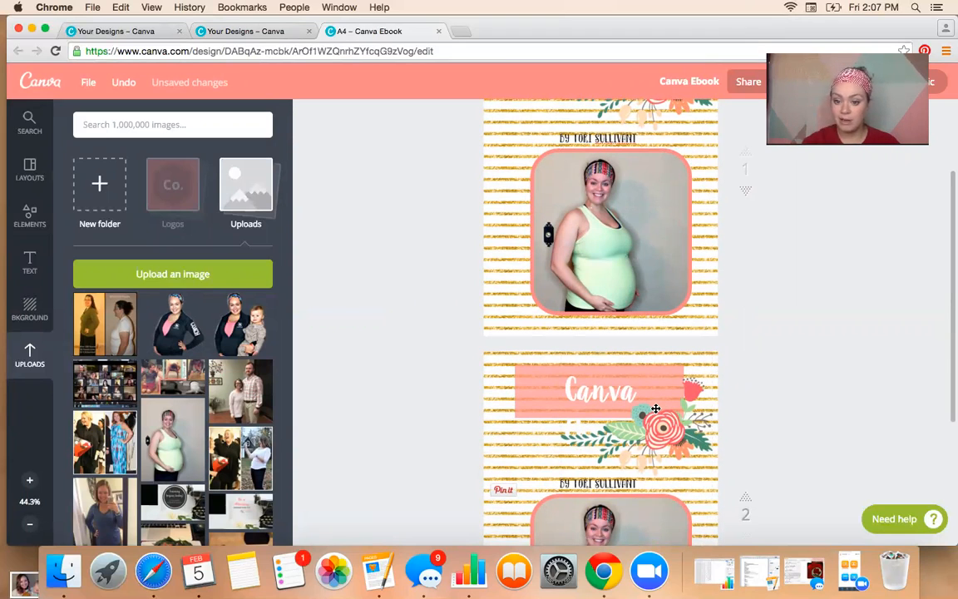
{"action": "scroll", "coordinate": [709, 379], "scroll_direction": "down", "scroll_amount": 3}
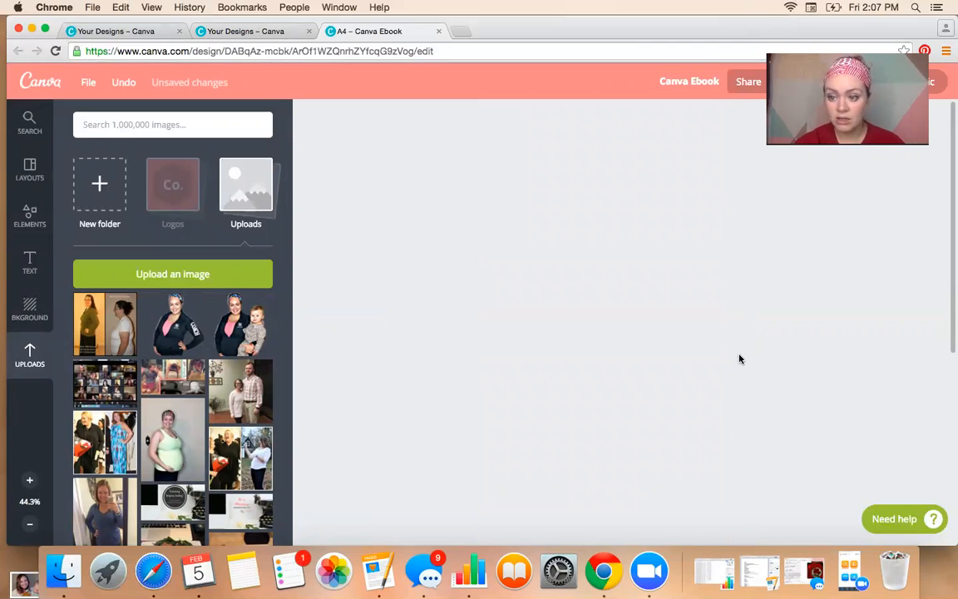
{"action": "left_click", "coordinate": [742, 455]}
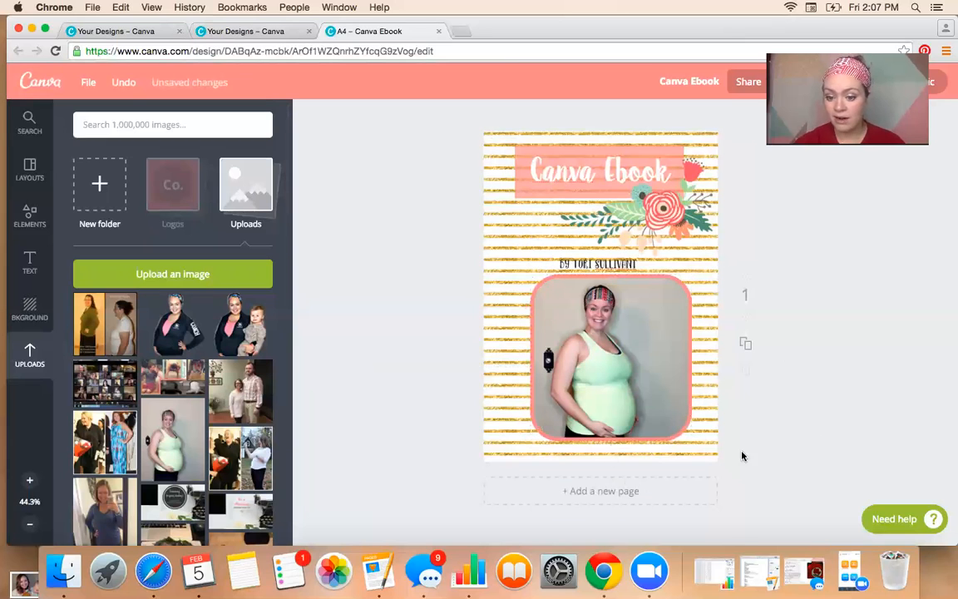
Add a second page below the cover and delete its gold-striped background to leave it blank.
{"action": "left_click", "coordinate": [598, 491]}
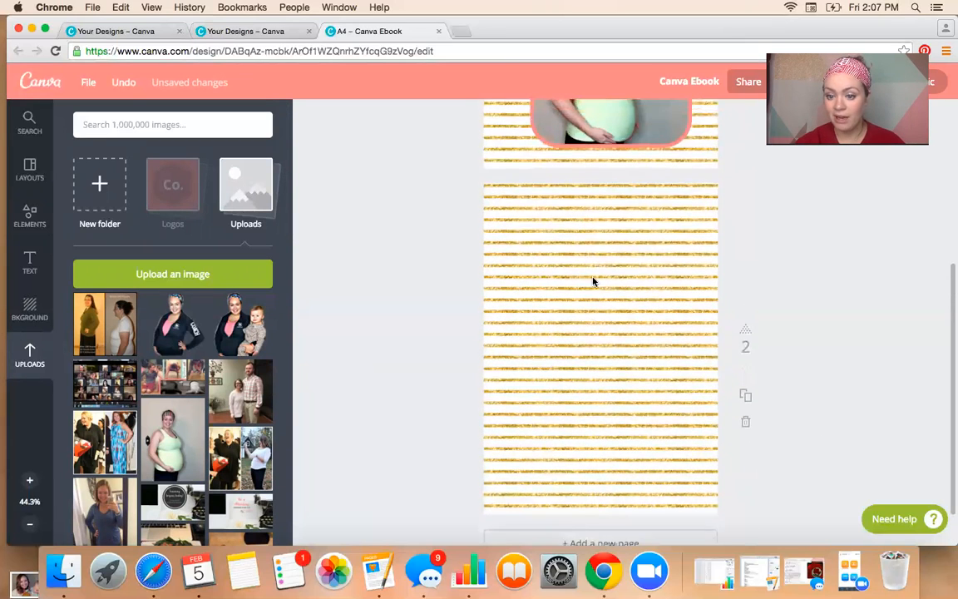
{"action": "left_click", "coordinate": [633, 365]}
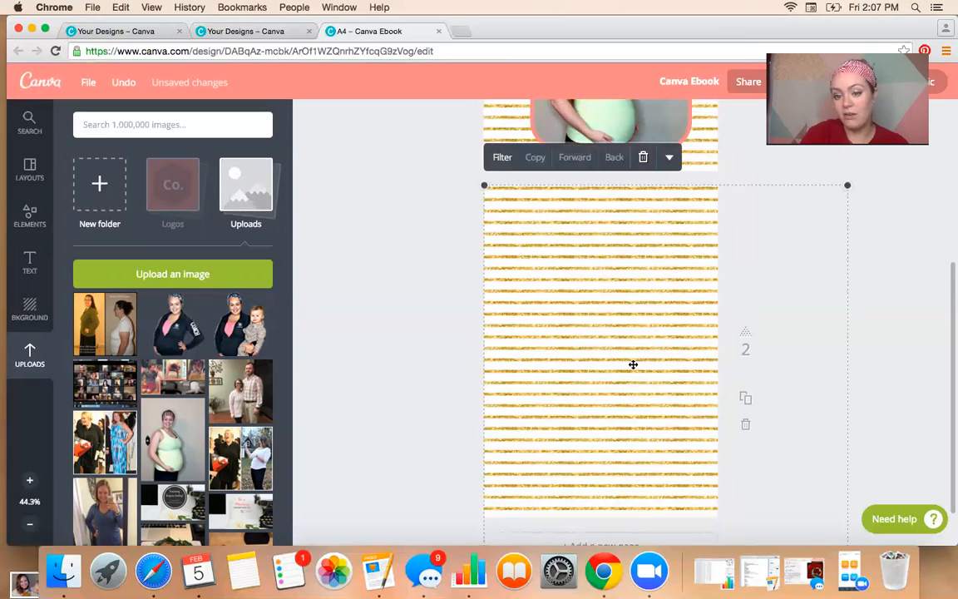
{"action": "key", "text": "Delete"}
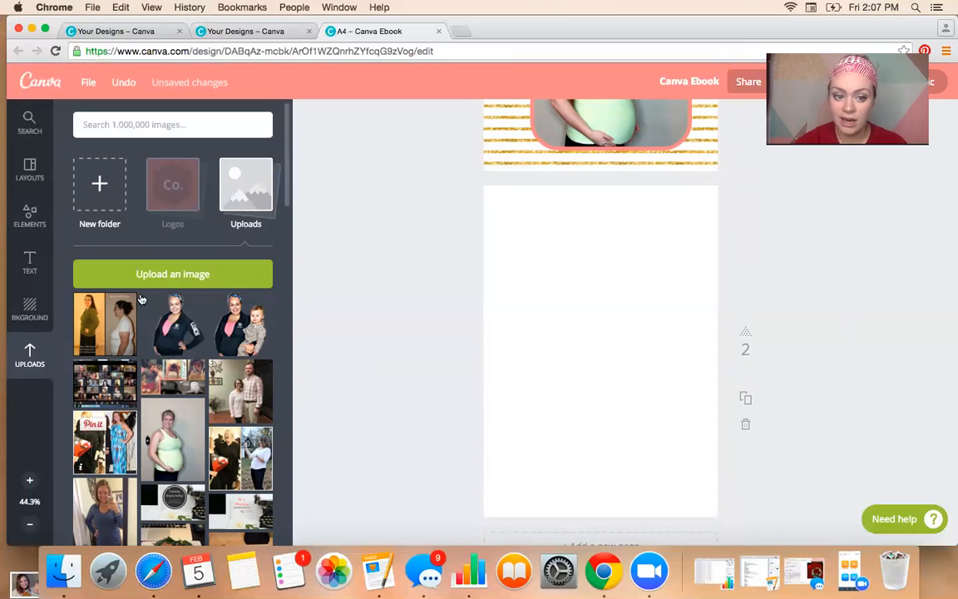
{"action": "left_click", "coordinate": [29, 262]}
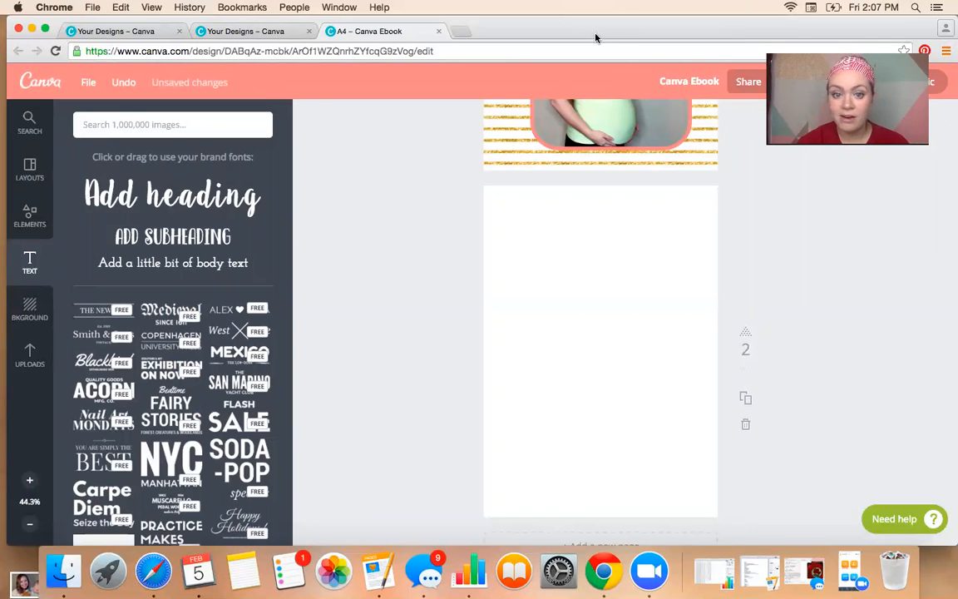
{"action": "scroll", "coordinate": [695, 295], "scroll_direction": "up", "scroll_amount": 1}
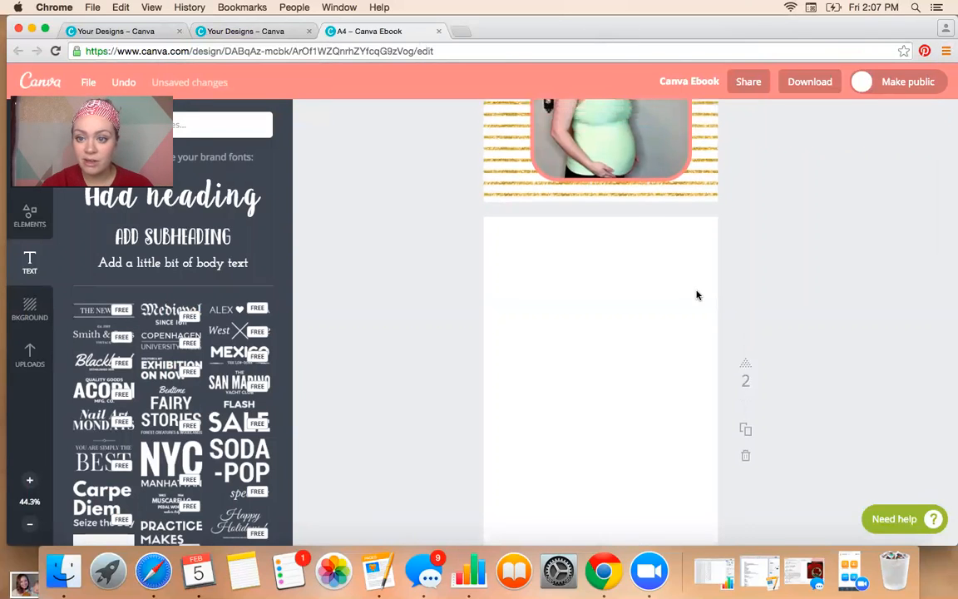
Review the ebook's sharing choices, then its download formats and the extra page-range, crop-mark and transparent-background options.
{"action": "scroll", "coordinate": [696, 295], "scroll_direction": "up", "scroll_amount": 5}
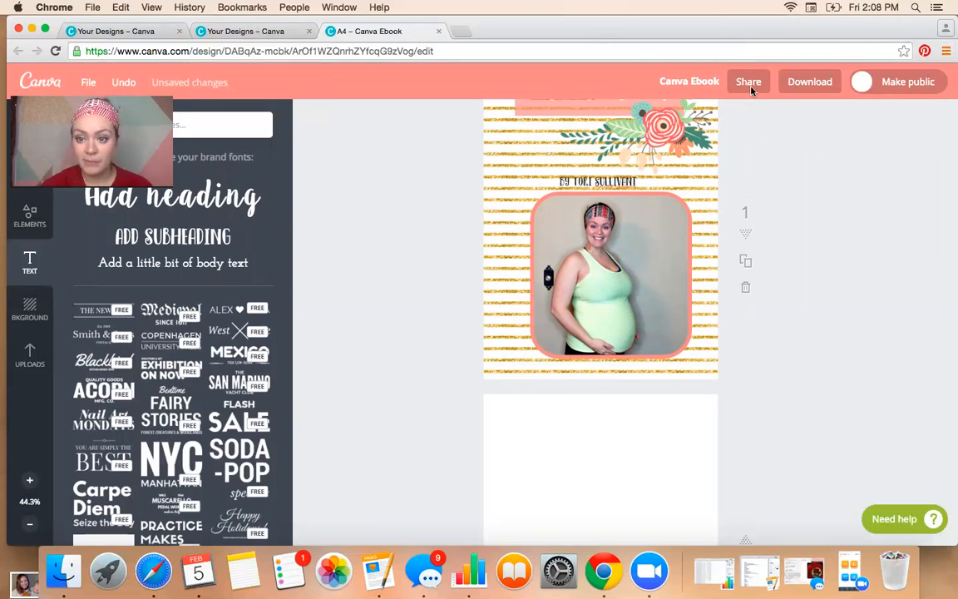
{"action": "left_click", "coordinate": [749, 84]}
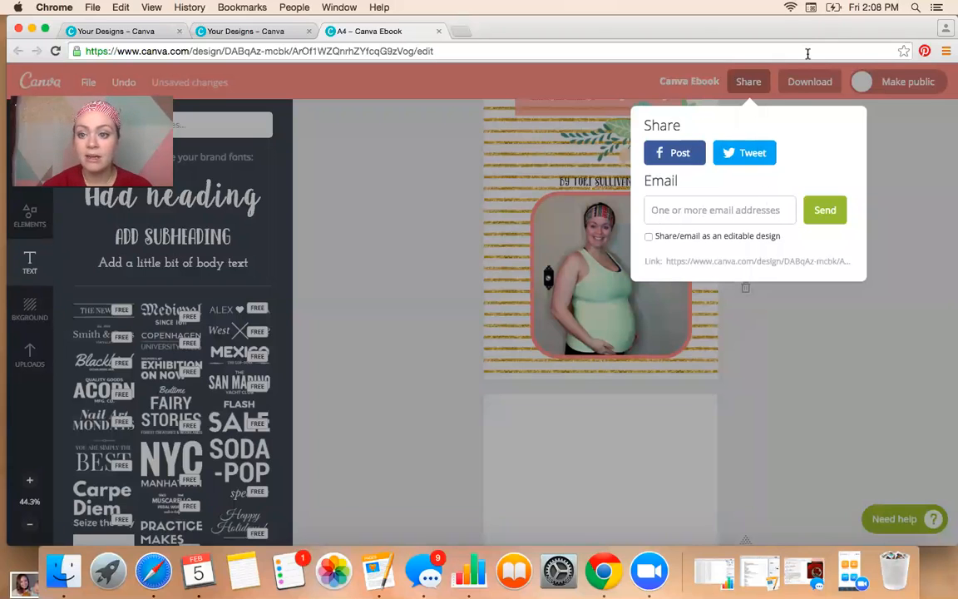
{"action": "left_click", "coordinate": [885, 128]}
{"action": "left_click", "coordinate": [809, 82]}
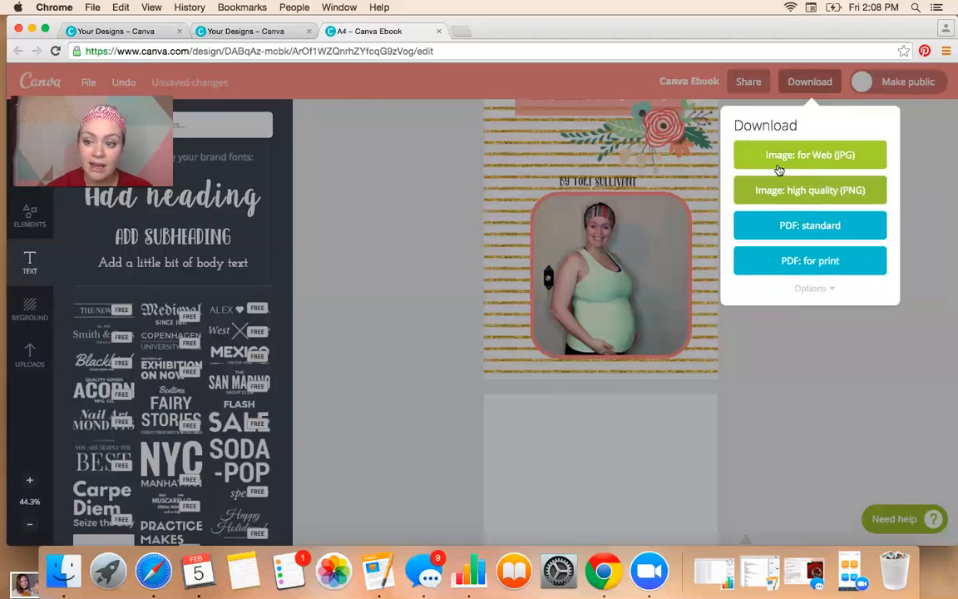
{"action": "left_click", "coordinate": [811, 288]}
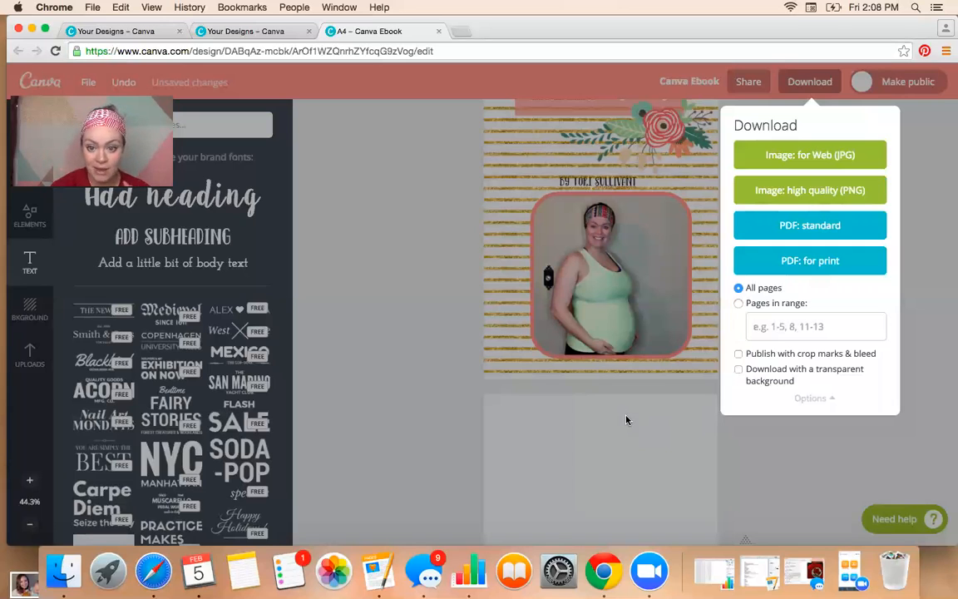
{"action": "left_click", "coordinate": [912, 141]}
Leave the ebook editor for the Your designs overview and browse through the saved designs.
{"action": "scroll", "coordinate": [636, 316], "scroll_direction": "down", "scroll_amount": 5}
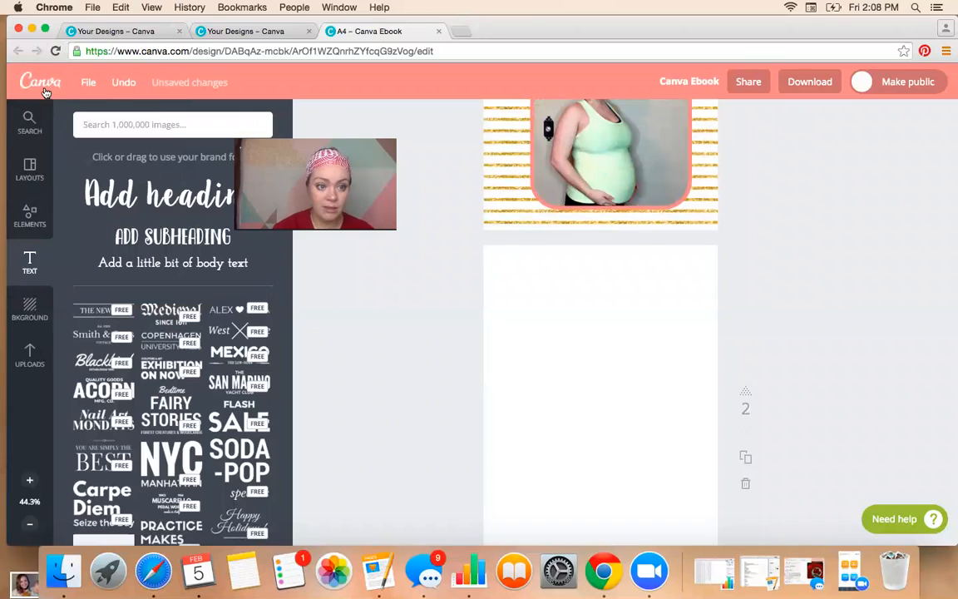
{"action": "left_click", "coordinate": [45, 86]}
{"action": "left_click", "coordinate": [546, 233]}
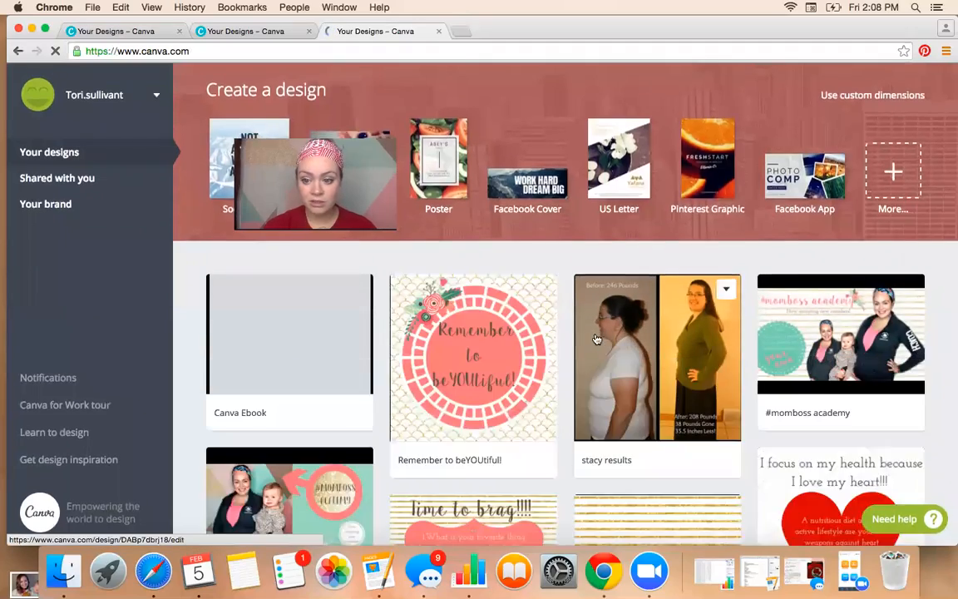
{"action": "scroll", "coordinate": [596, 338], "scroll_direction": "down", "scroll_amount": 15}
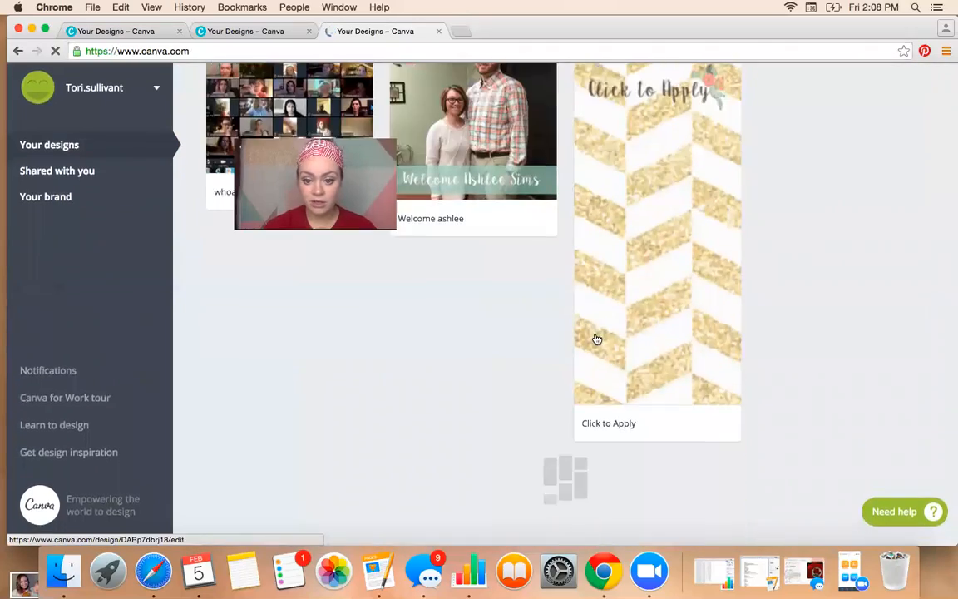
{"action": "scroll", "coordinate": [597, 339], "scroll_direction": "down", "scroll_amount": 8}
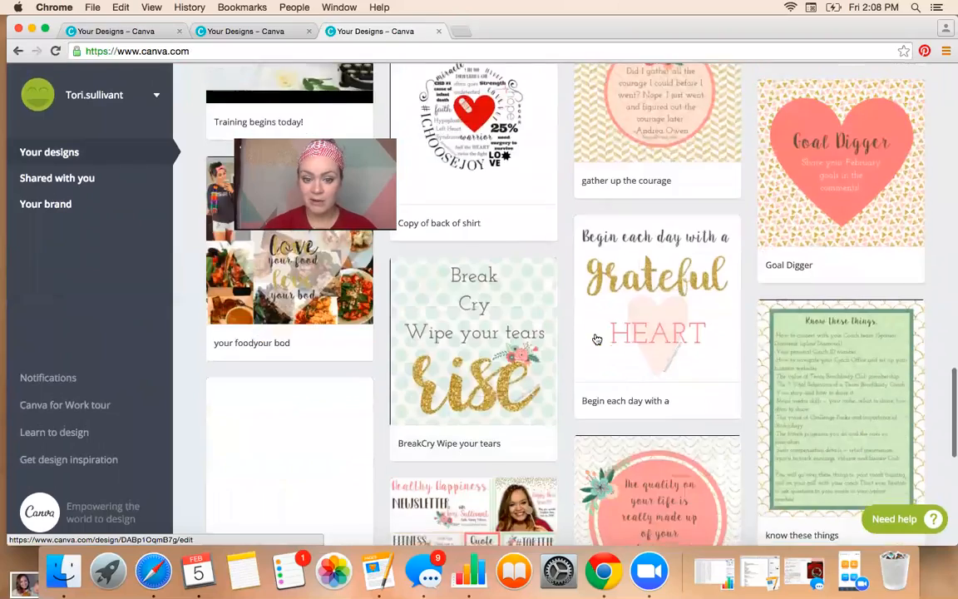
{"action": "scroll", "coordinate": [596, 339], "scroll_direction": "down", "scroll_amount": 8}
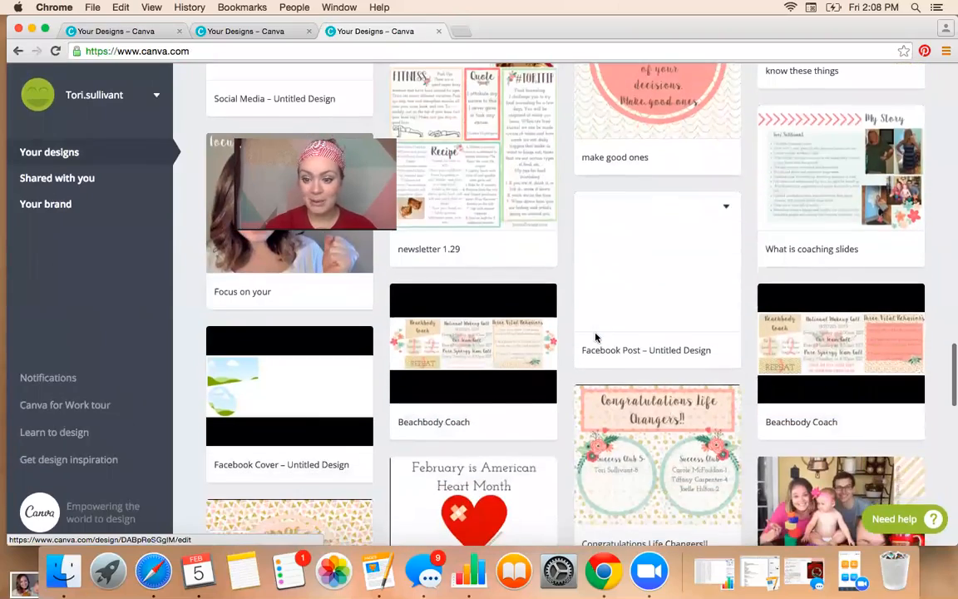
{"action": "scroll", "coordinate": [596, 338], "scroll_direction": "down", "scroll_amount": 4}
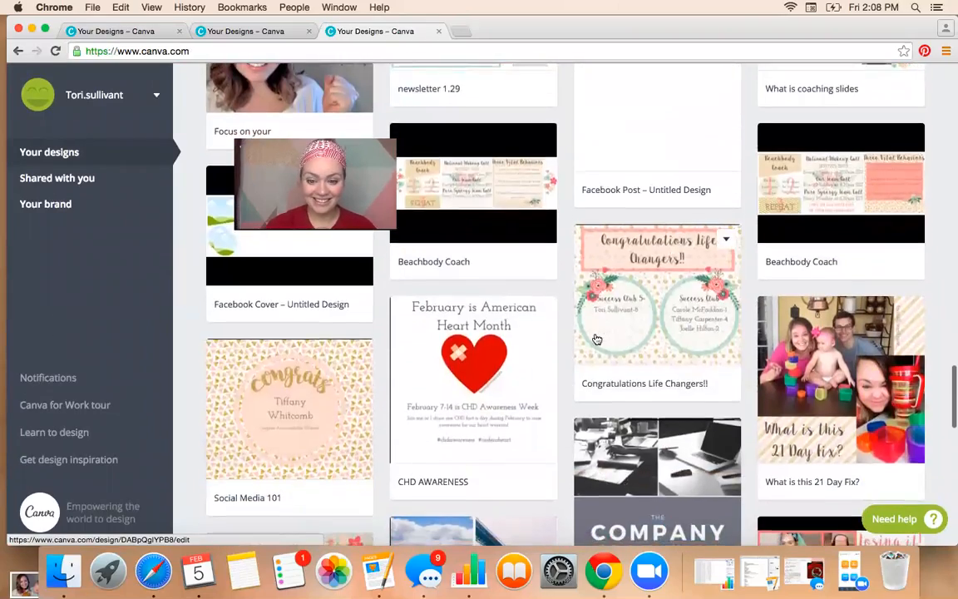
{"action": "scroll", "coordinate": [596, 338], "scroll_direction": "down", "scroll_amount": 4}
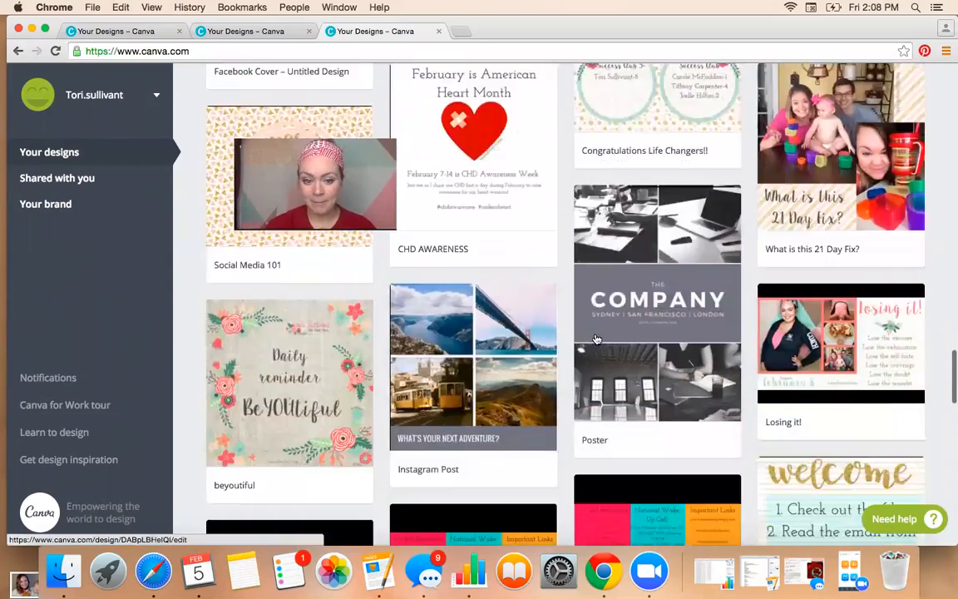
{"action": "scroll", "coordinate": [596, 339], "scroll_direction": "down", "scroll_amount": 10}
{"action": "scroll", "coordinate": [596, 338], "scroll_direction": "down", "scroll_amount": 10}
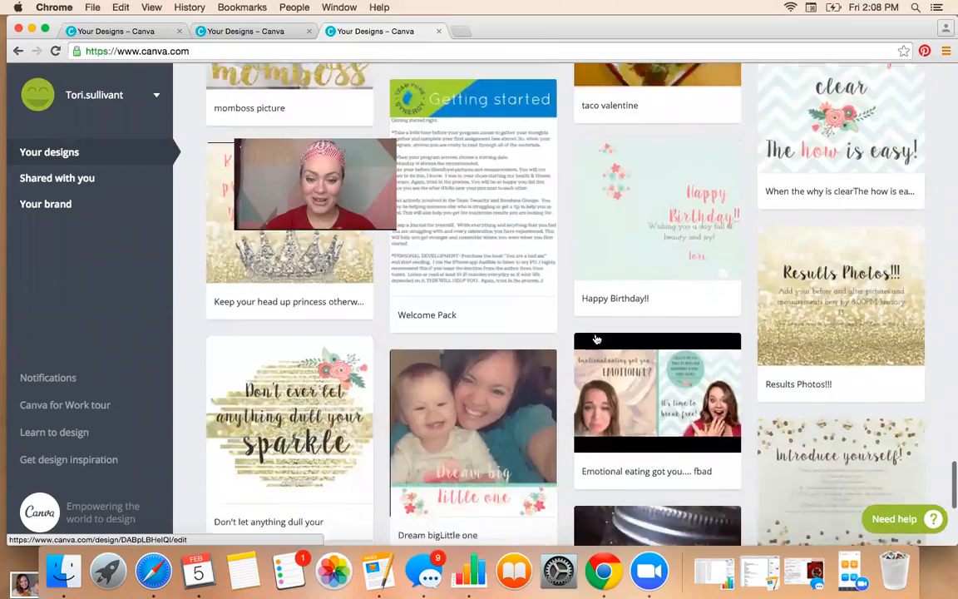
Find the saved "How to overcome Emtional Eating" design among the saved designs and open it for editing.
{"action": "scroll", "coordinate": [596, 338], "scroll_direction": "down", "scroll_amount": 6}
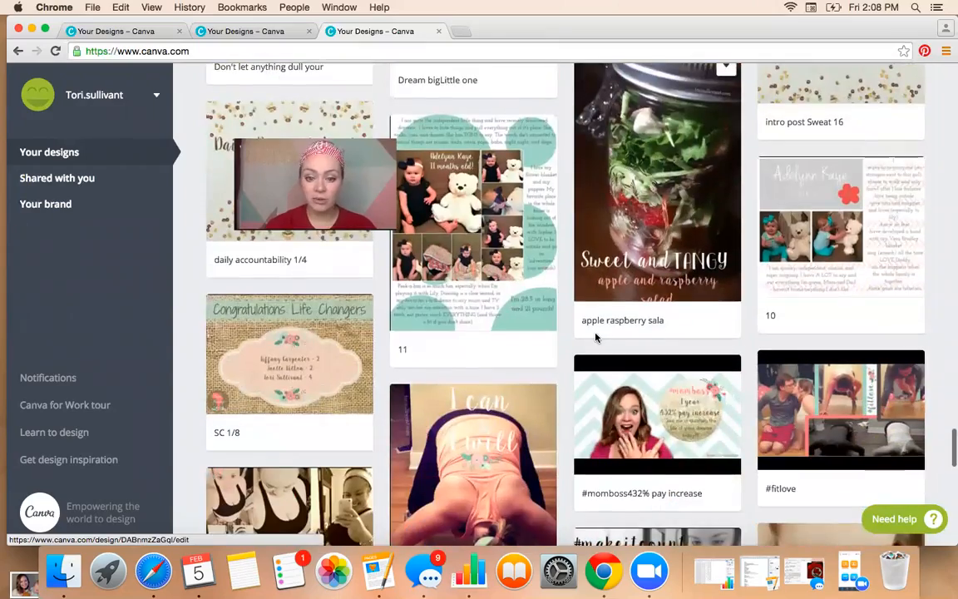
{"action": "scroll", "coordinate": [595, 337], "scroll_direction": "down", "scroll_amount": 8}
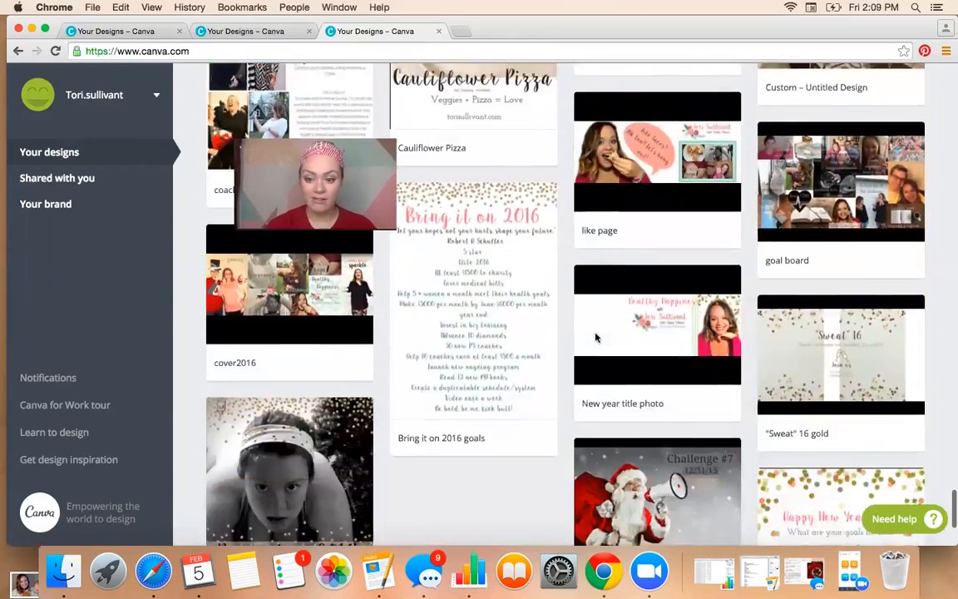
{"action": "scroll", "coordinate": [595, 337], "scroll_direction": "down", "scroll_amount": 5}
{"action": "scroll", "coordinate": [596, 338], "scroll_direction": "down", "scroll_amount": 4}
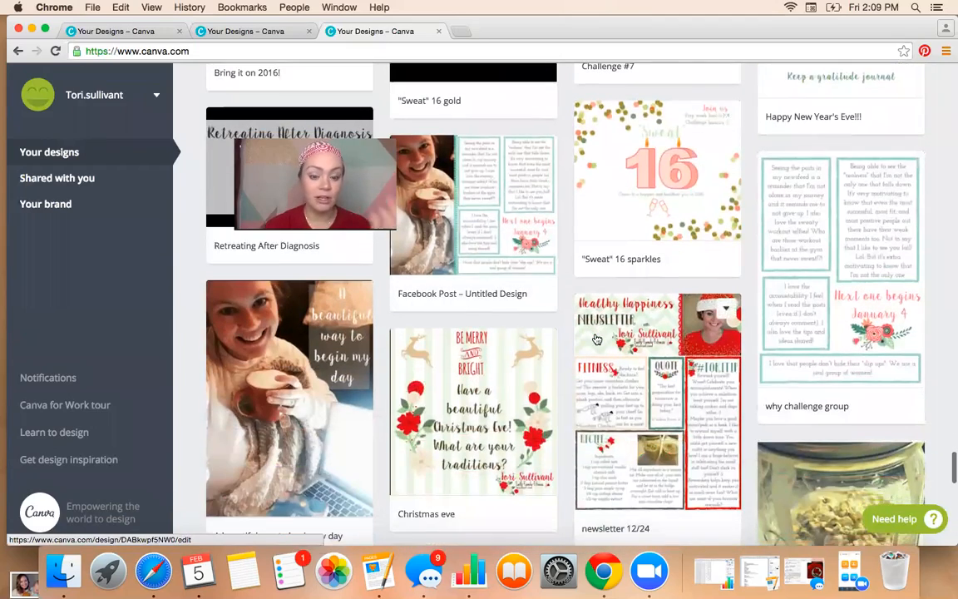
{"action": "scroll", "coordinate": [596, 338], "scroll_direction": "down", "scroll_amount": 10}
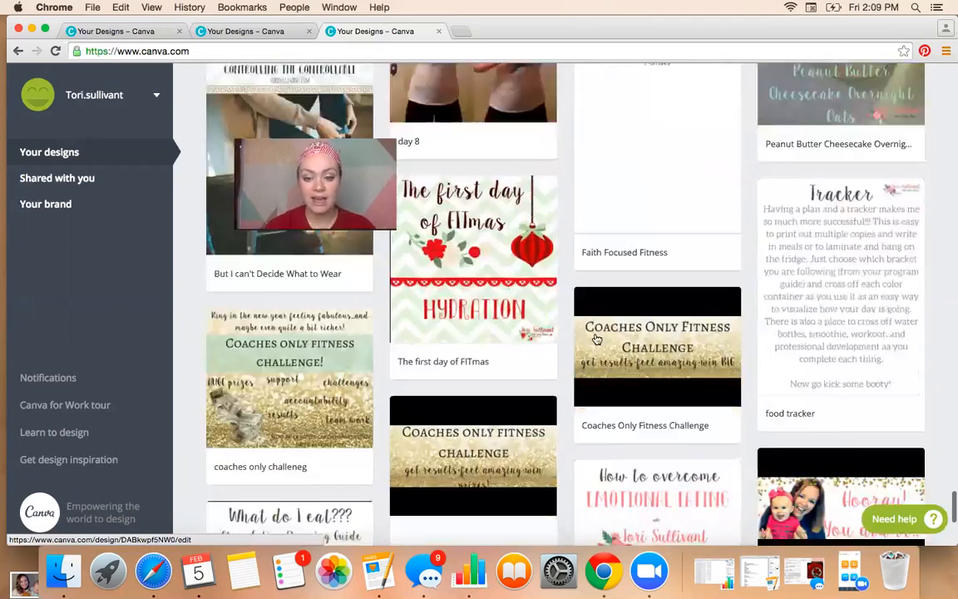
{"action": "scroll", "coordinate": [596, 338], "scroll_direction": "down", "scroll_amount": 4}
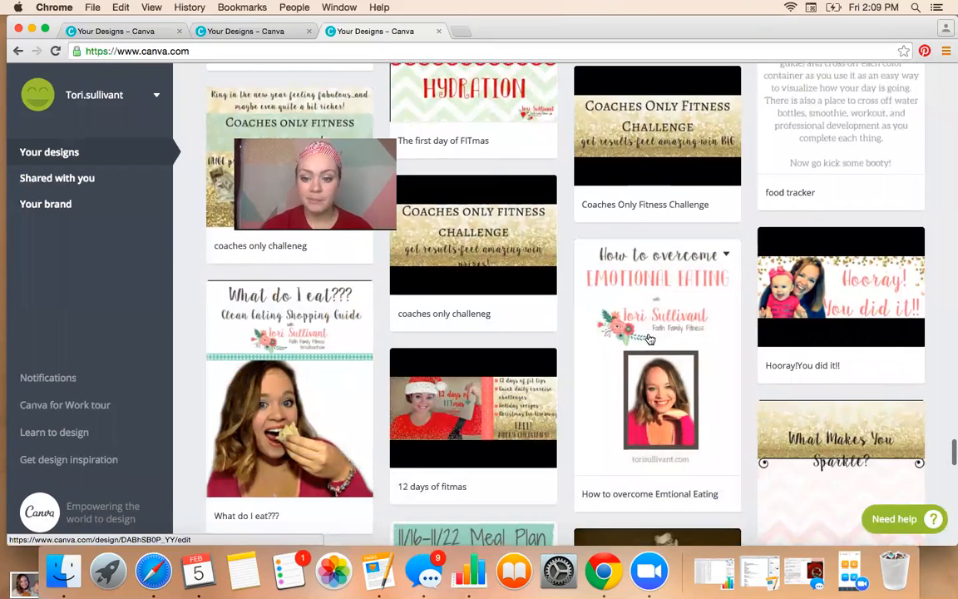
{"action": "left_click", "coordinate": [650, 340]}
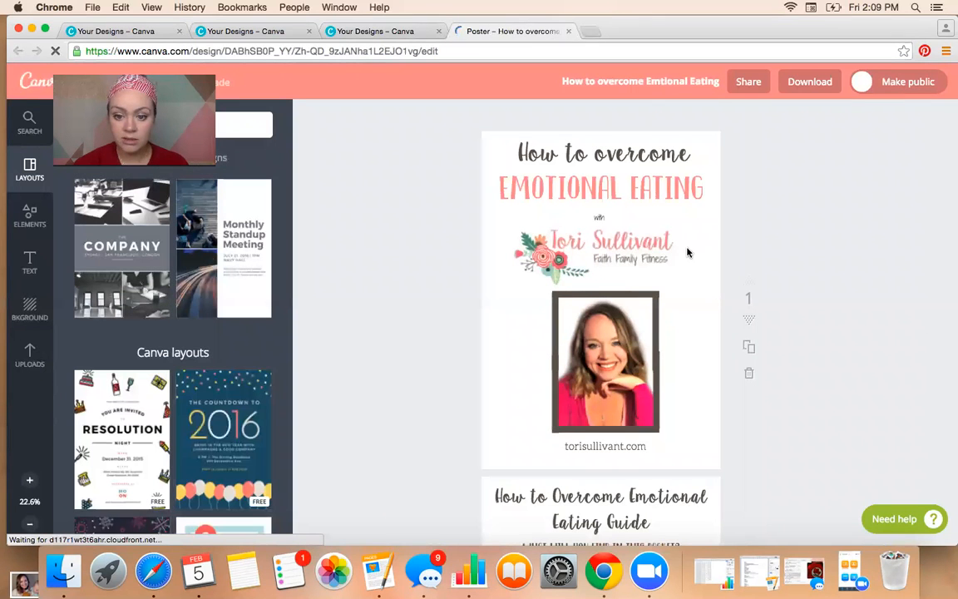
Look through the pages of the emotional eating guide, from the cover to the author biography on page 12.
{"action": "scroll", "coordinate": [687, 252], "scroll_direction": "down", "scroll_amount": 10}
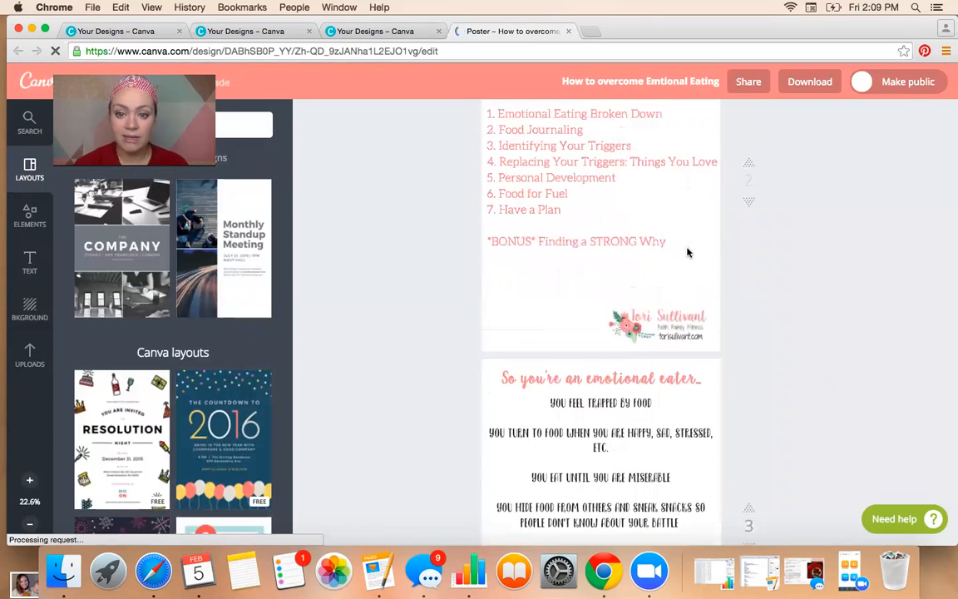
{"action": "scroll", "coordinate": [687, 252], "scroll_direction": "up", "scroll_amount": 2}
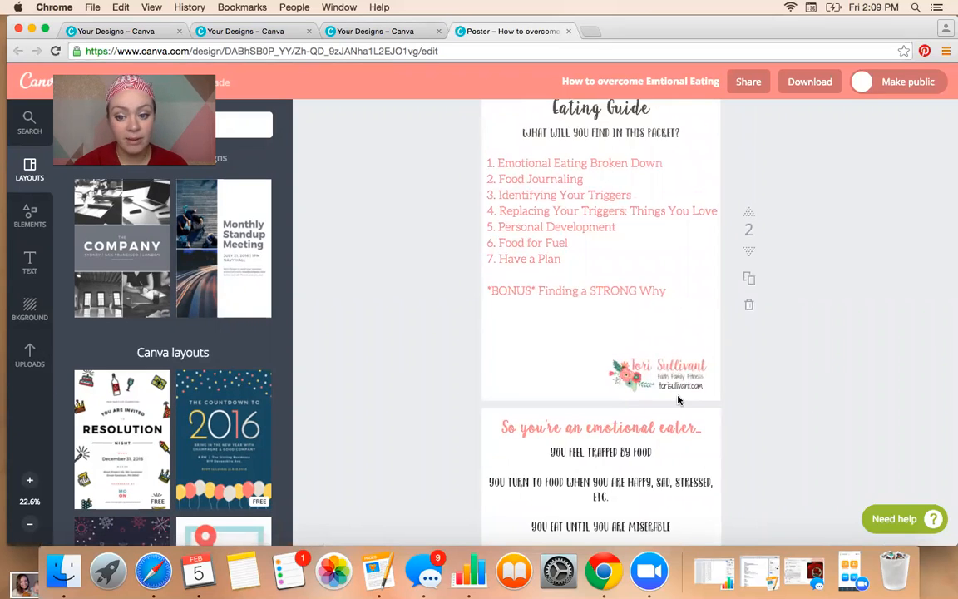
{"action": "scroll", "coordinate": [687, 405], "scroll_direction": "down", "scroll_amount": 15}
{"action": "scroll", "coordinate": [678, 400], "scroll_direction": "down", "scroll_amount": 20}
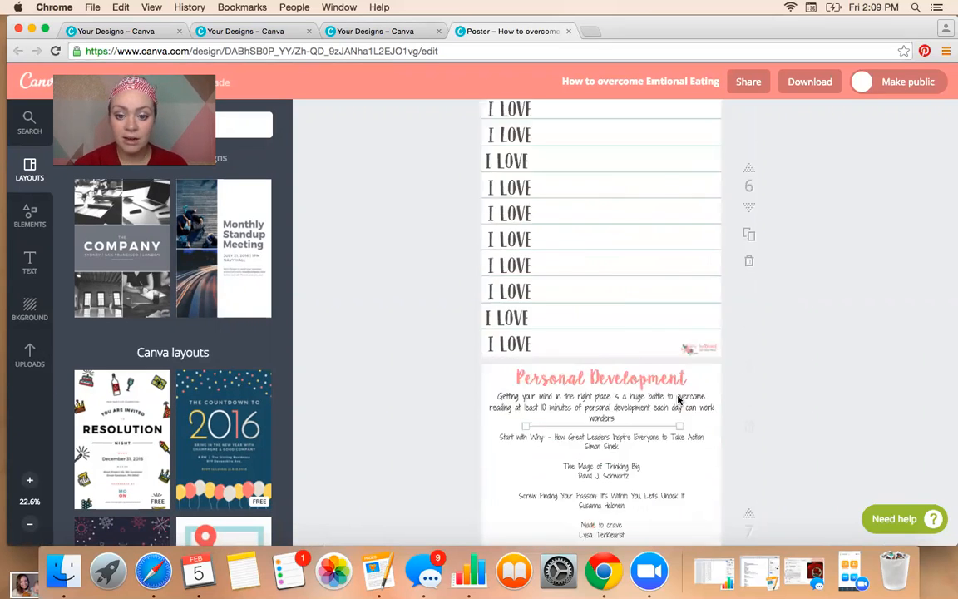
{"action": "scroll", "coordinate": [677, 400], "scroll_direction": "down", "scroll_amount": 8}
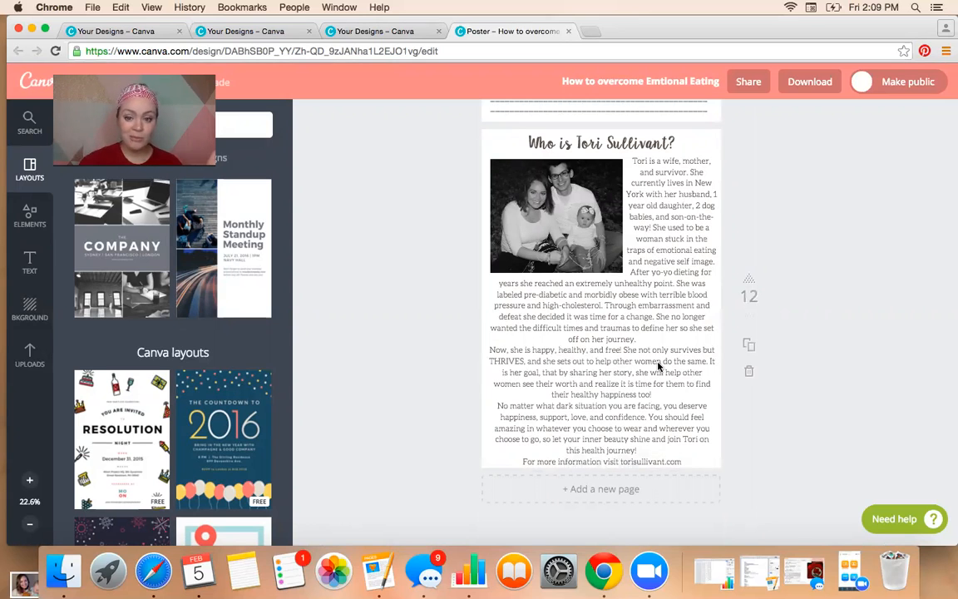
{"action": "scroll", "coordinate": [588, 341], "scroll_direction": "up", "scroll_amount": 2}
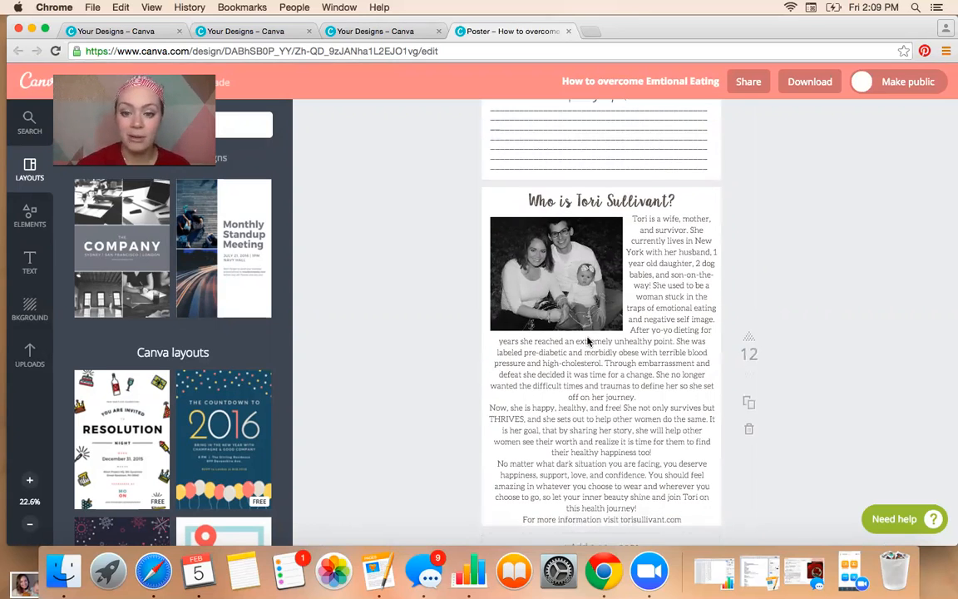
{"action": "scroll", "coordinate": [588, 341], "scroll_direction": "down", "scroll_amount": 2}
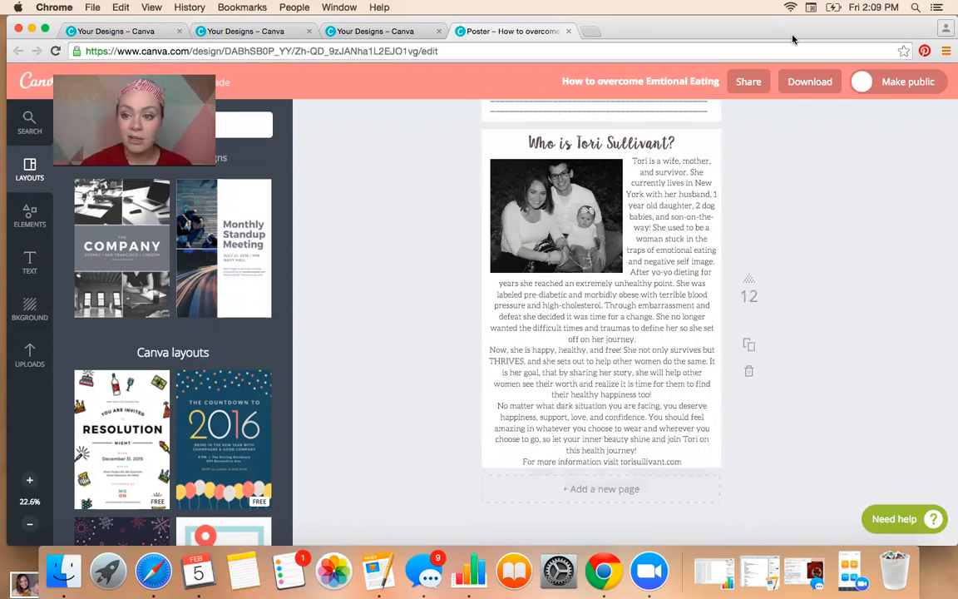
Review the guide's options for making it public and publishing it as a template, and dismiss them without saving.
{"action": "left_click", "coordinate": [862, 87]}
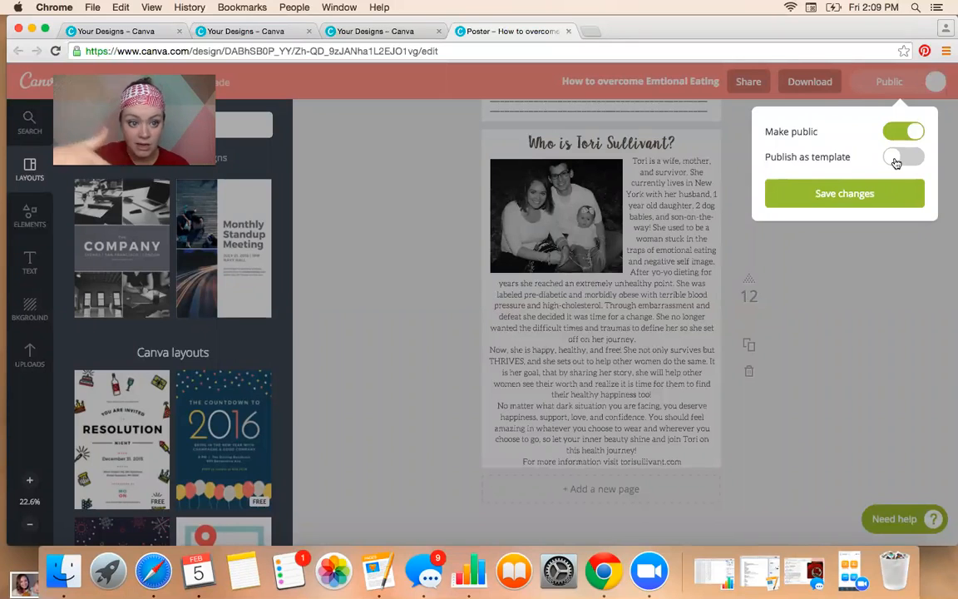
{"action": "left_click", "coordinate": [948, 117]}
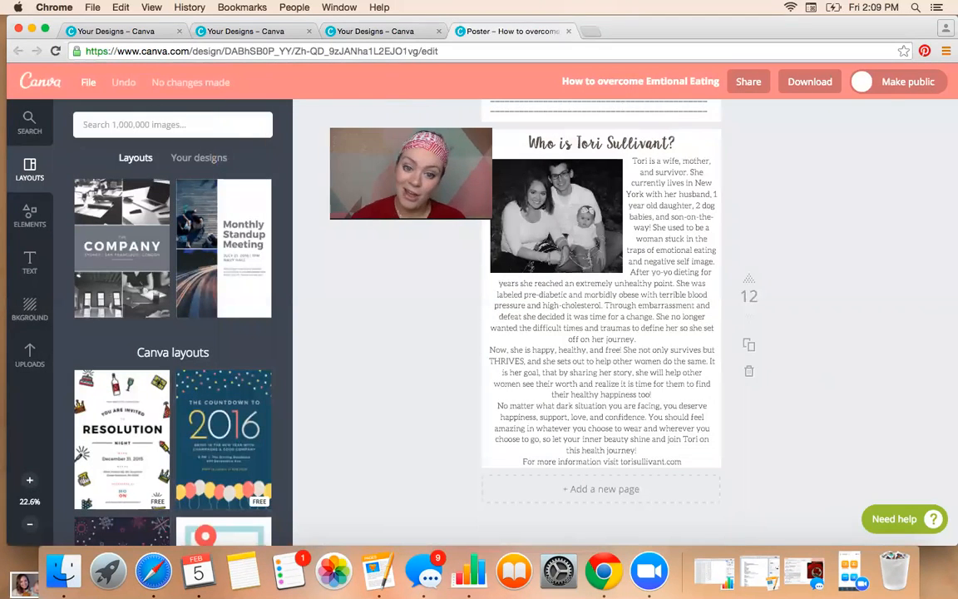